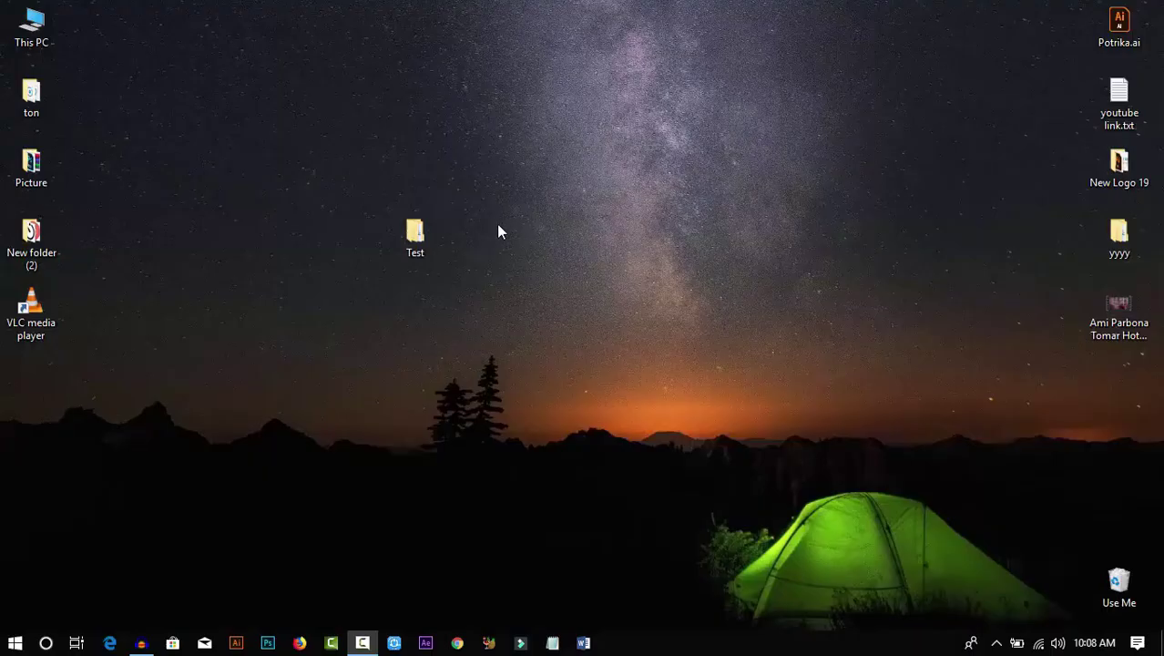
# Step: Open the Test folder on the desktop
pyautogui.click(419, 235)
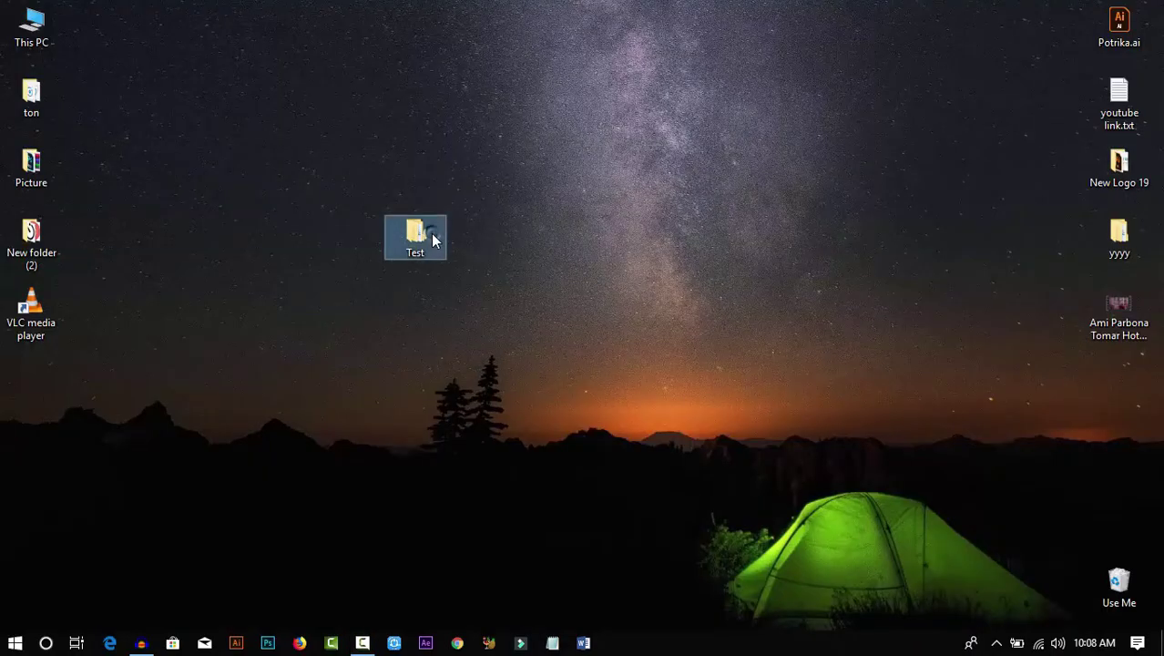
pyautogui.doubleClick(428, 232)
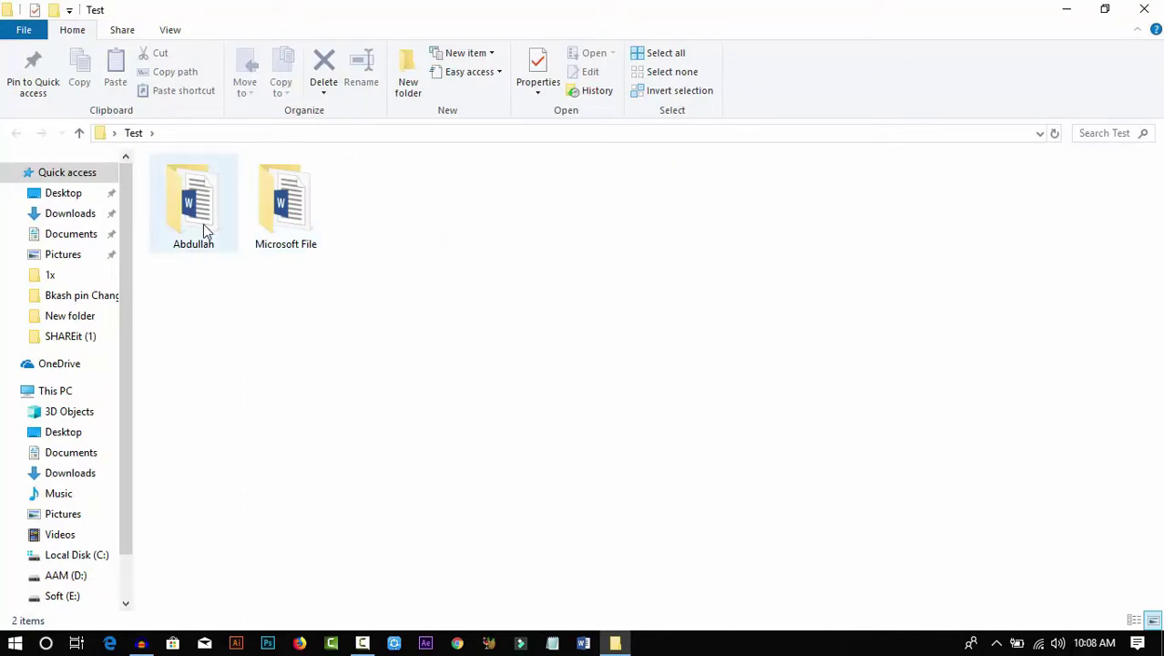
# Step: Delete the Microsoft File folder and undo the deletion to restore it
pyautogui.rightClick(306, 238)
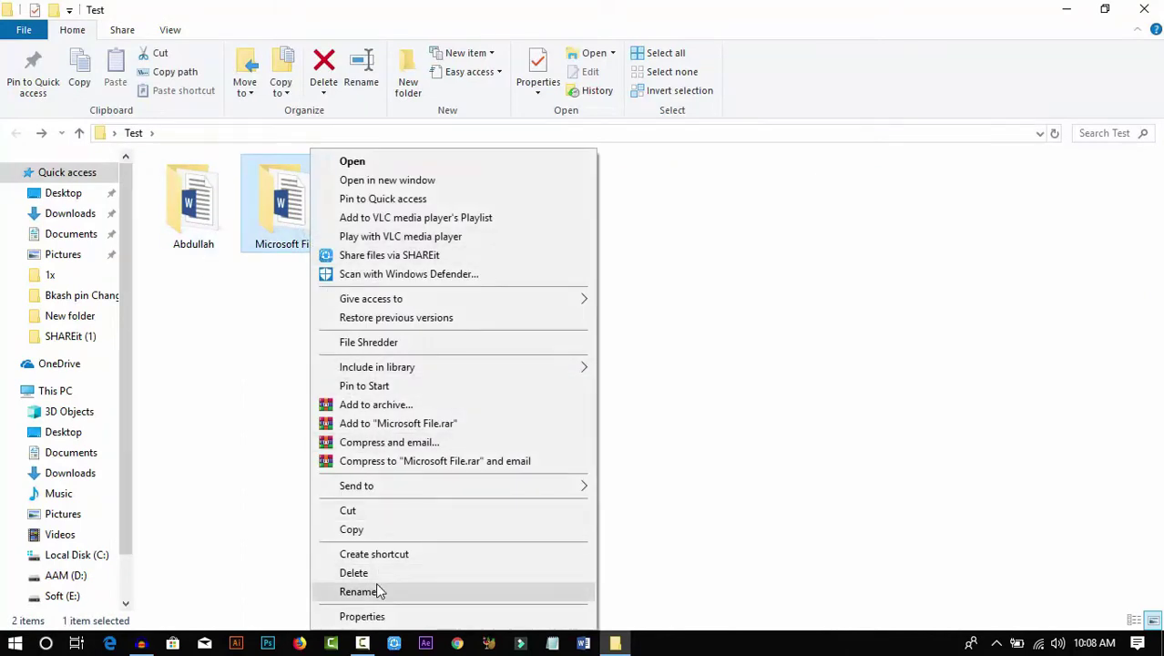
pyautogui.click(382, 572)
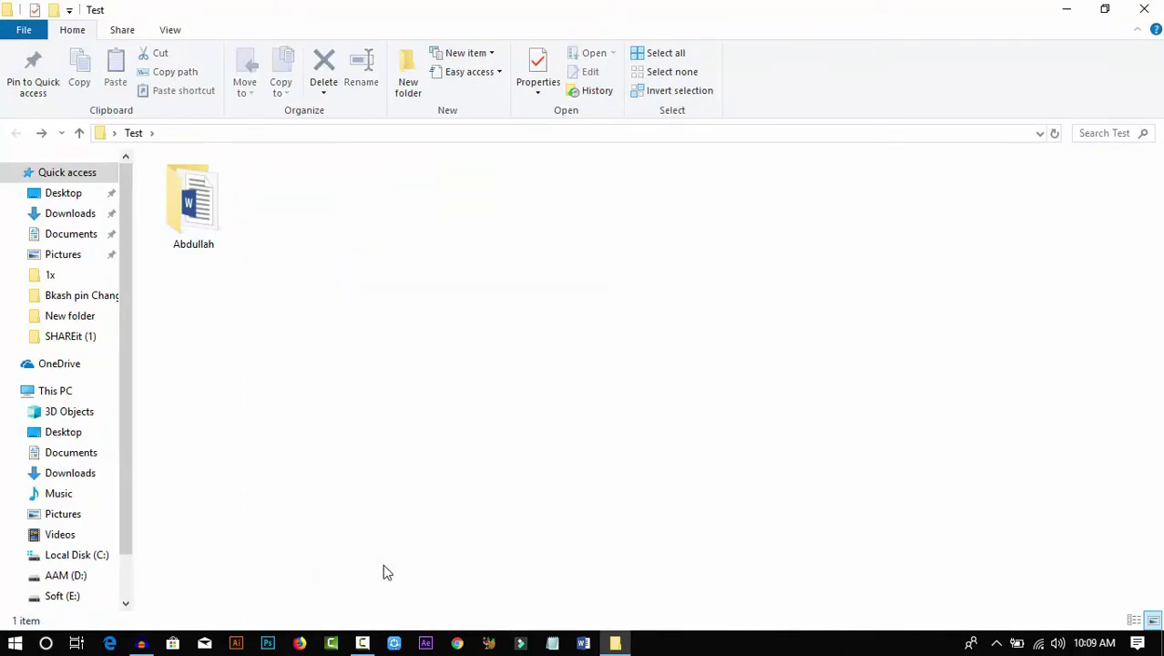
pyautogui.hotkey('ctrl', 'z')
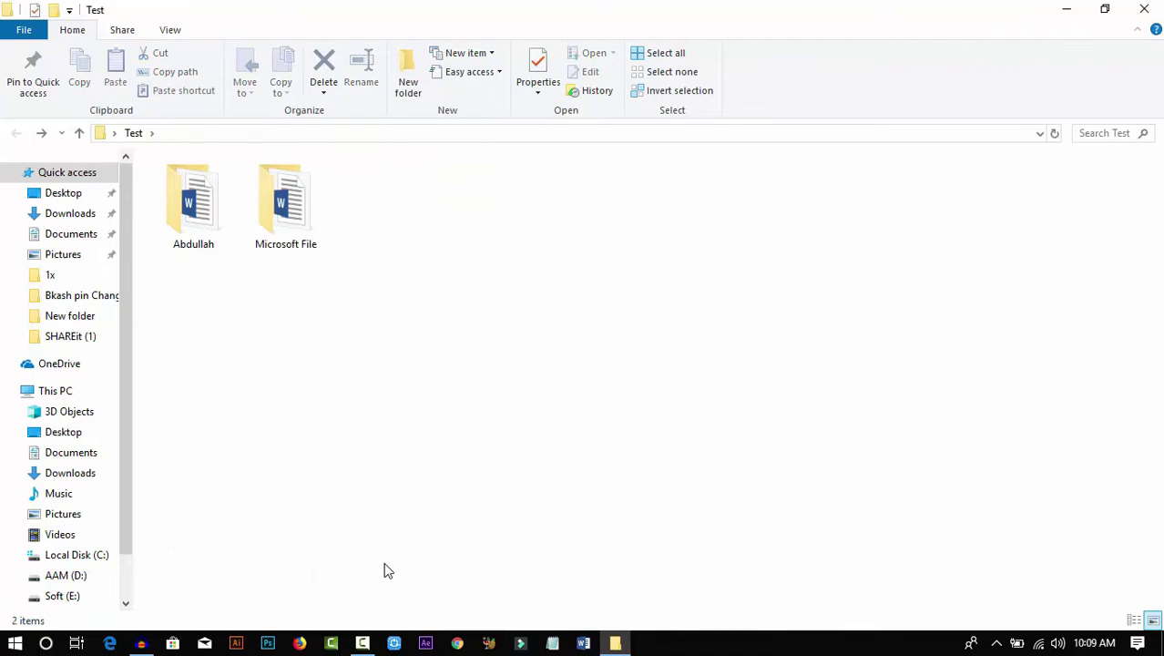
# Step: Rename the Microsoft File folder as Microsoft
pyautogui.click(286, 241)
pyautogui.rightClick(293, 243)
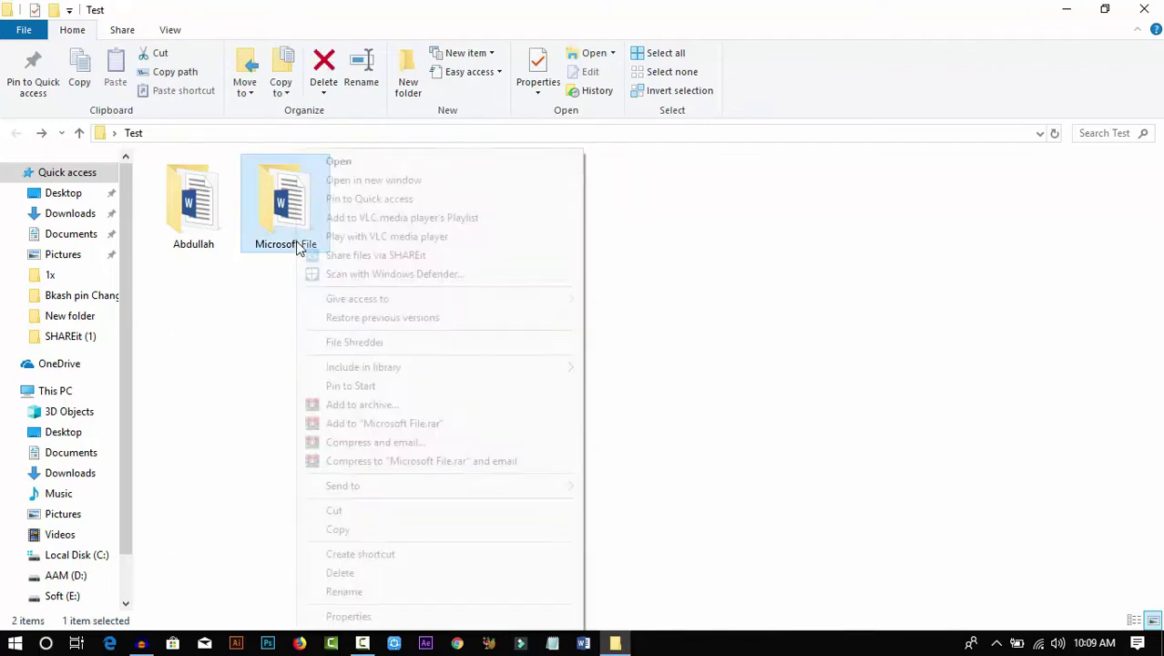
pyautogui.click(356, 565)
pyautogui.write('Microsoft')
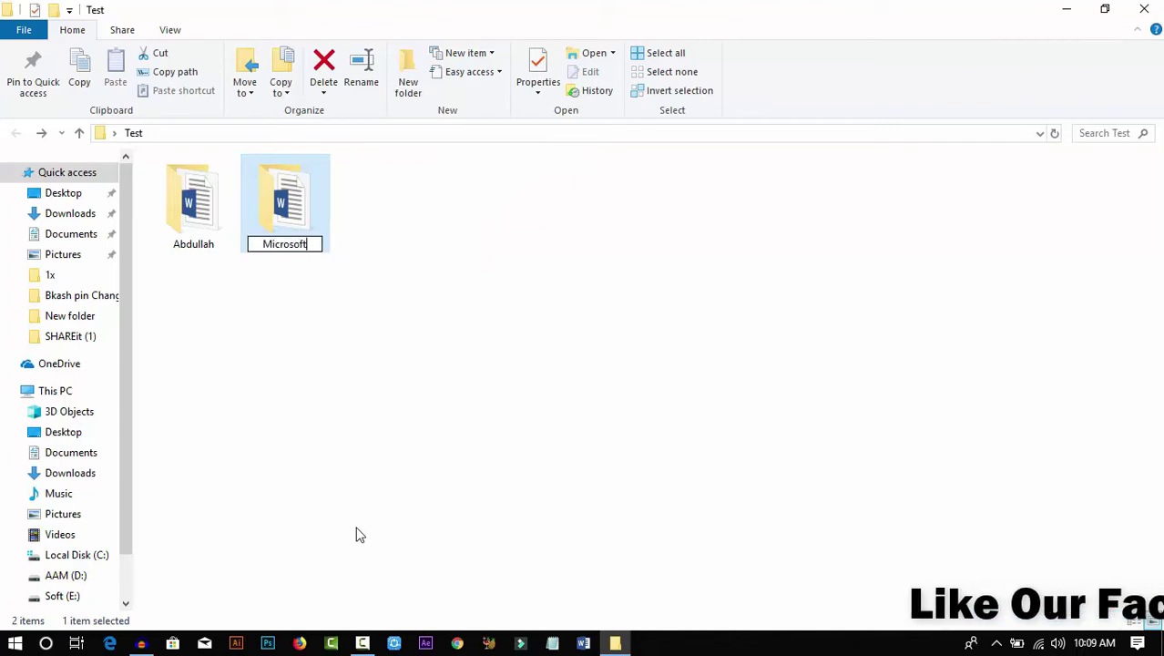
pyautogui.press('Return')
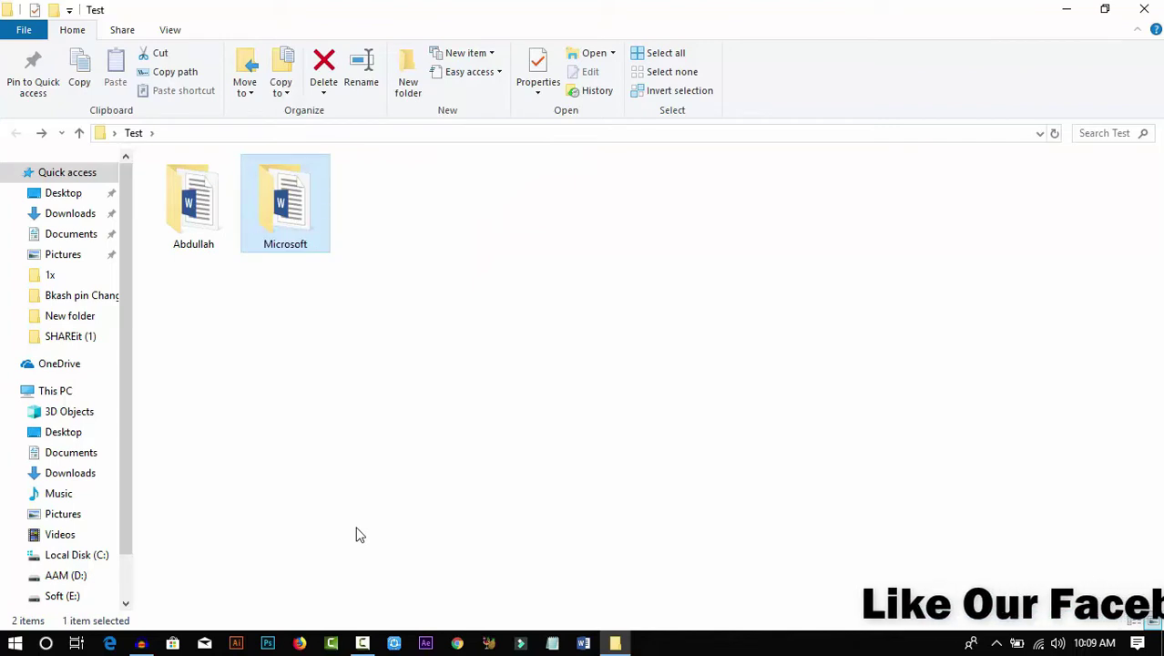
# Step: Open the Microsoft folder to view its contents and return to the Test folder
pyautogui.doubleClick(309, 231)
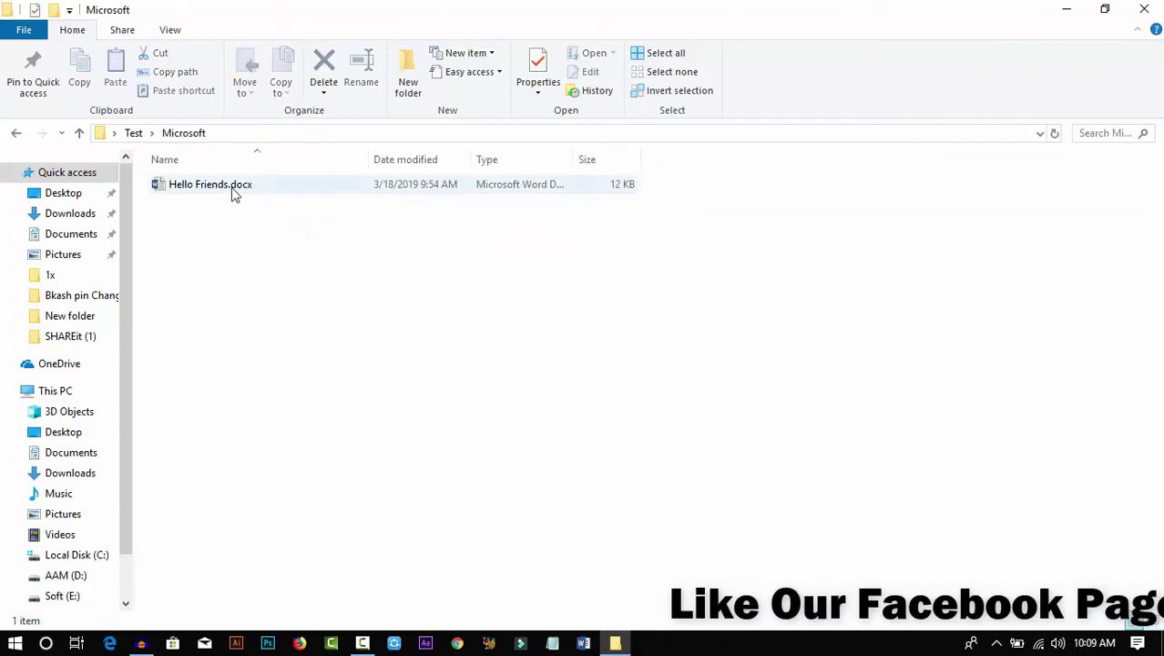
pyautogui.click(16, 134)
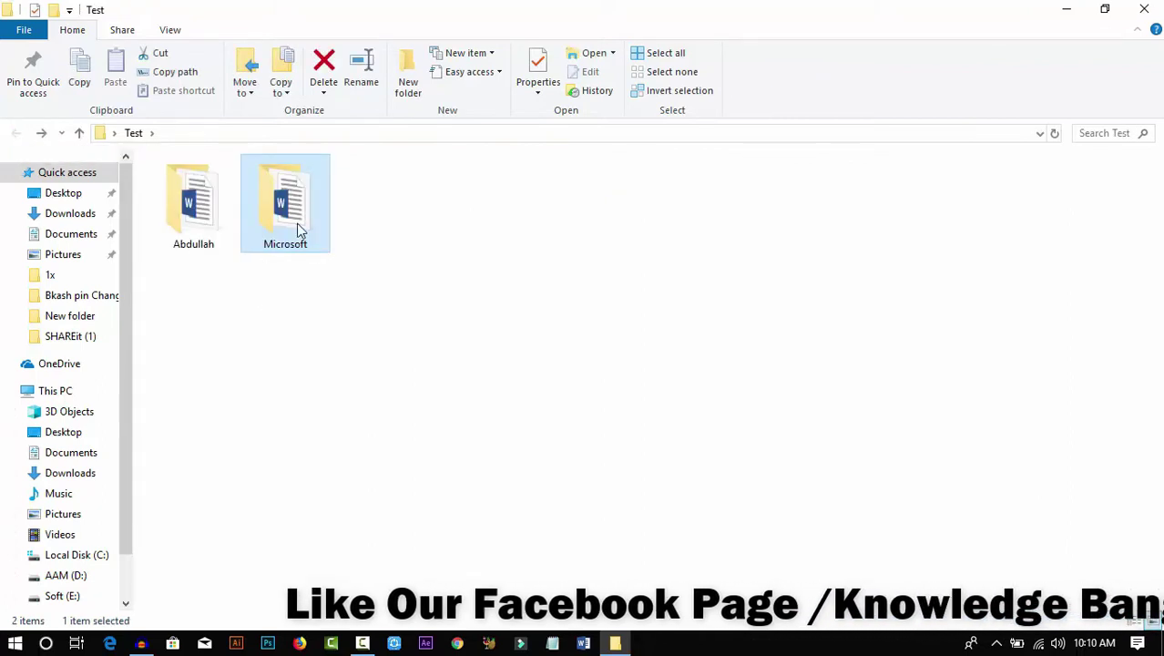
# Step: Open the Microsoft folder's security permissions for editing and select the Administrators group
pyautogui.rightClick(300, 231)
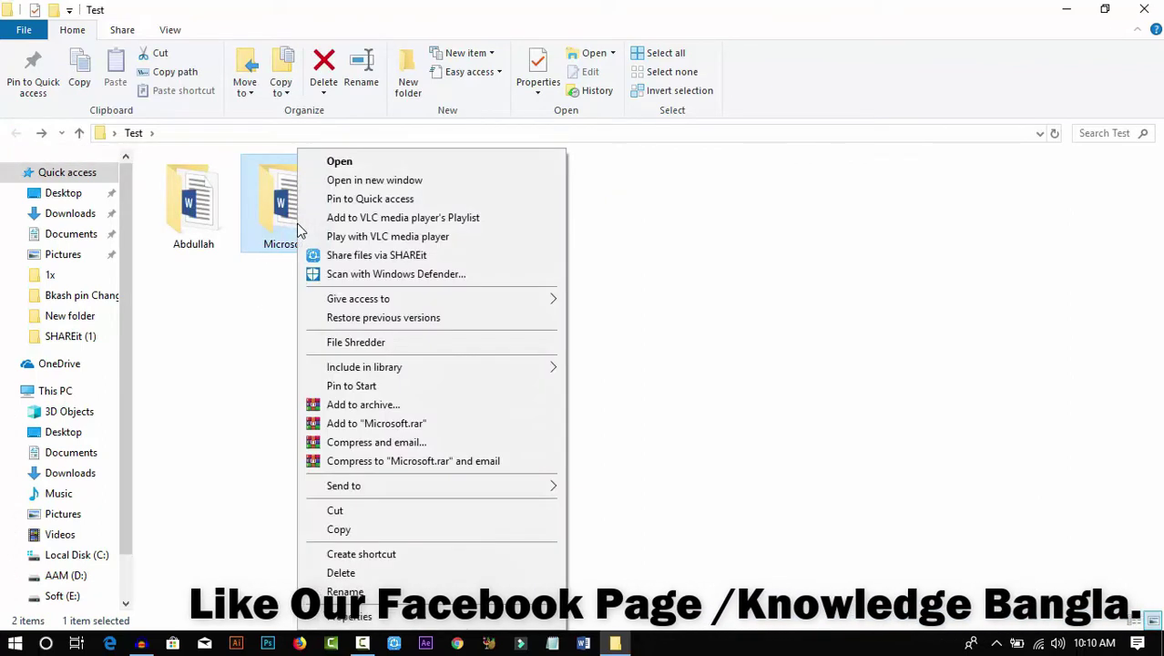
pyautogui.click(417, 616)
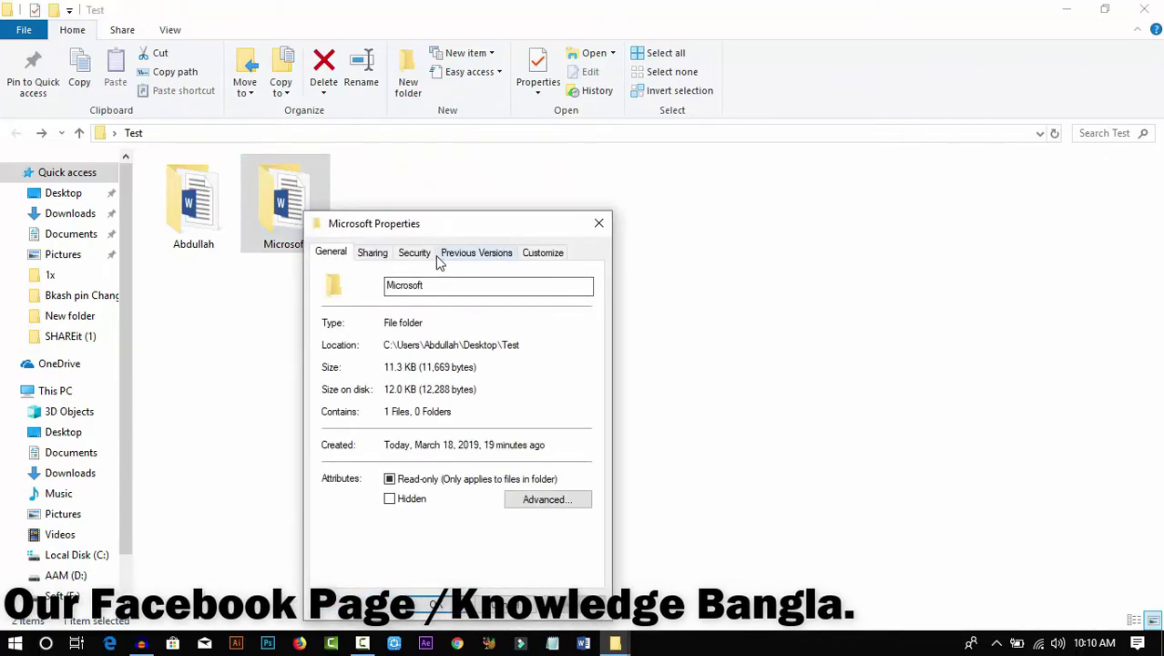
pyautogui.click(415, 253)
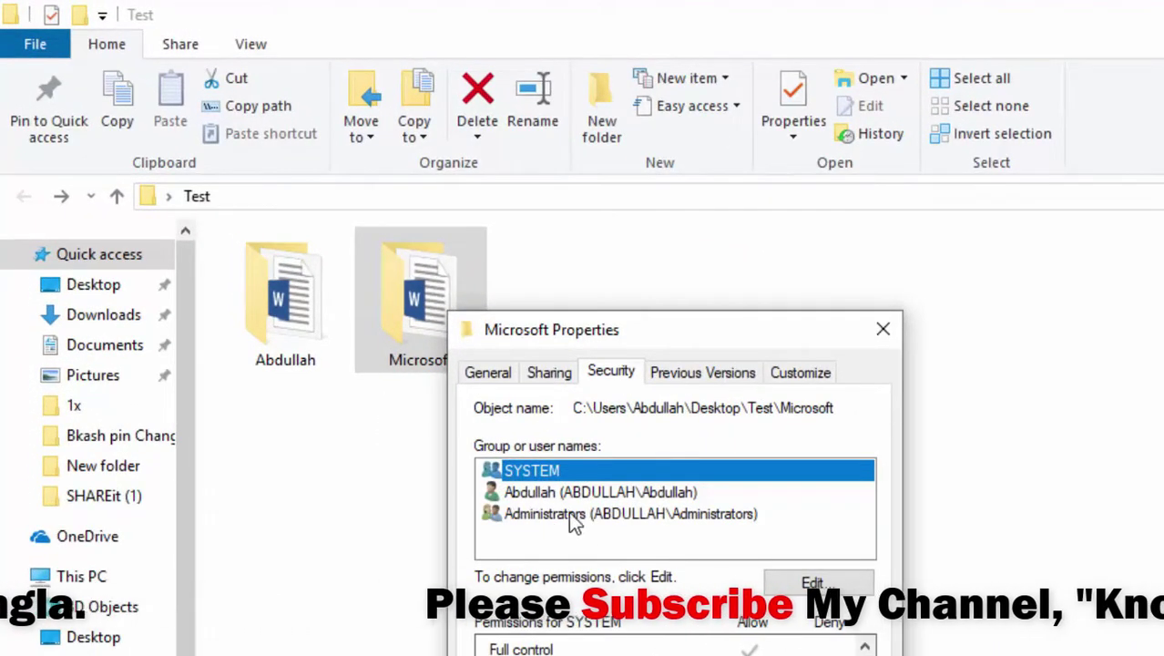
pyautogui.click(562, 514)
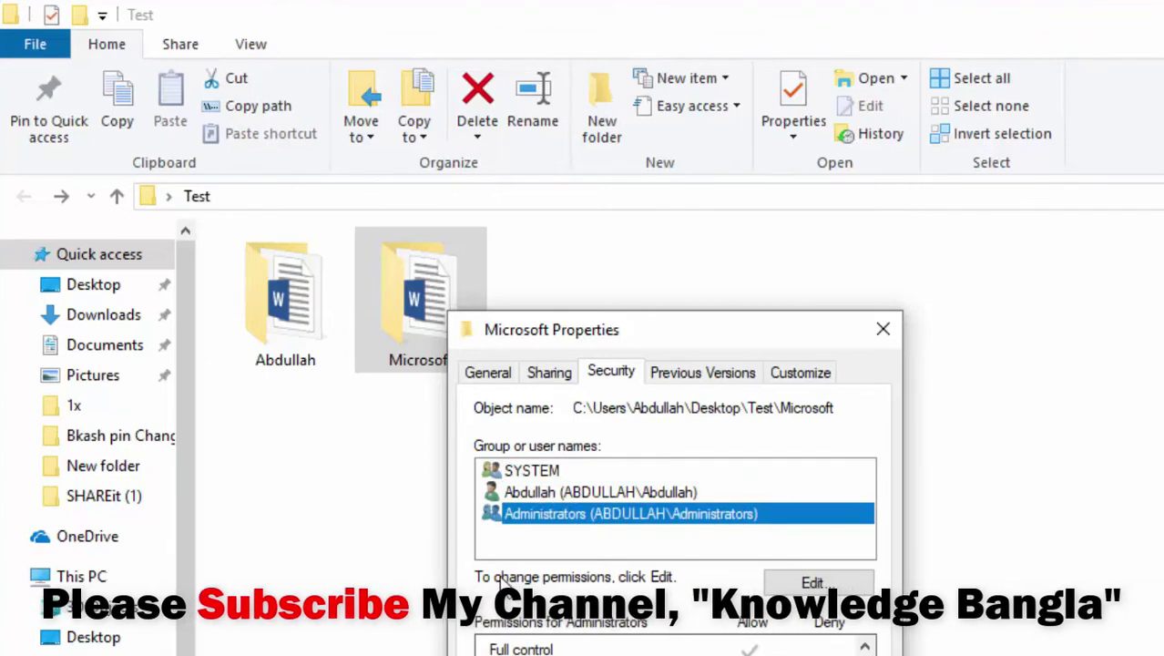
pyautogui.click(830, 584)
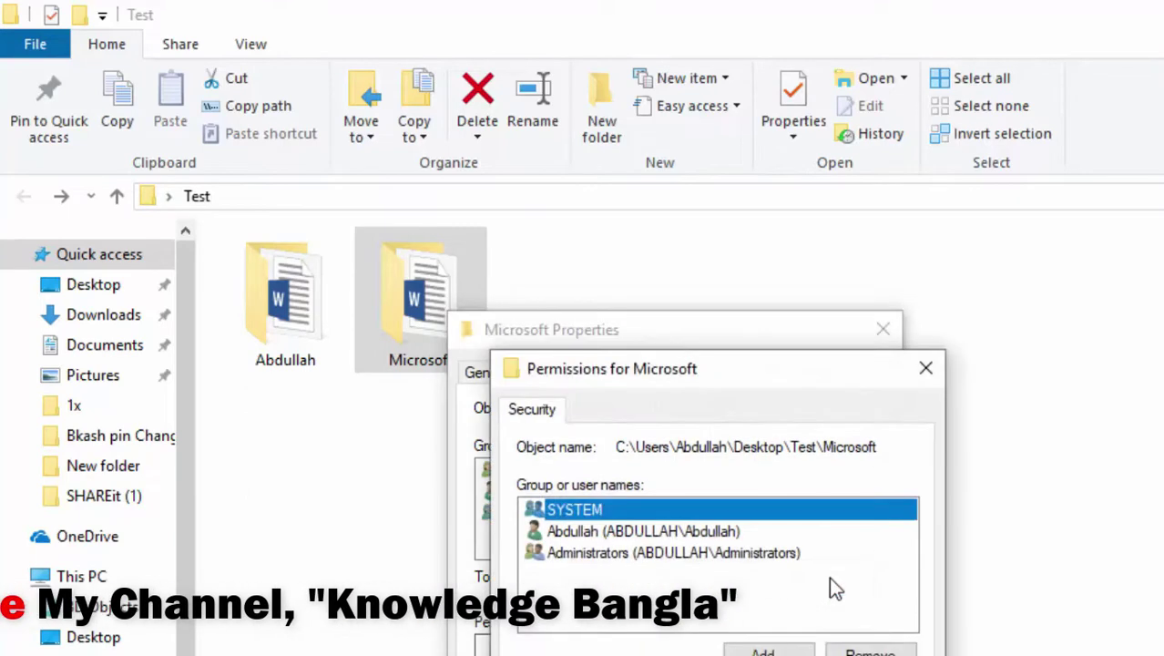
pyautogui.click(613, 555)
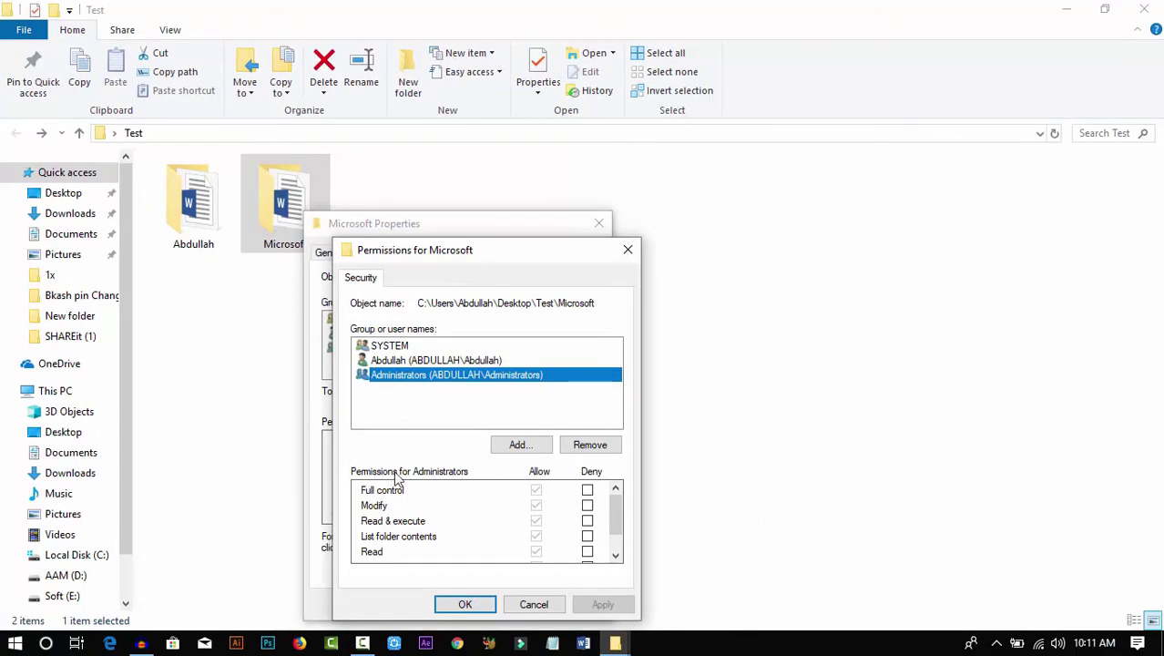
# Step: Deny Administrators Full control and all the permissions it includes on the Microsoft folder, apply the change and close its properties
pyautogui.click(586, 490)
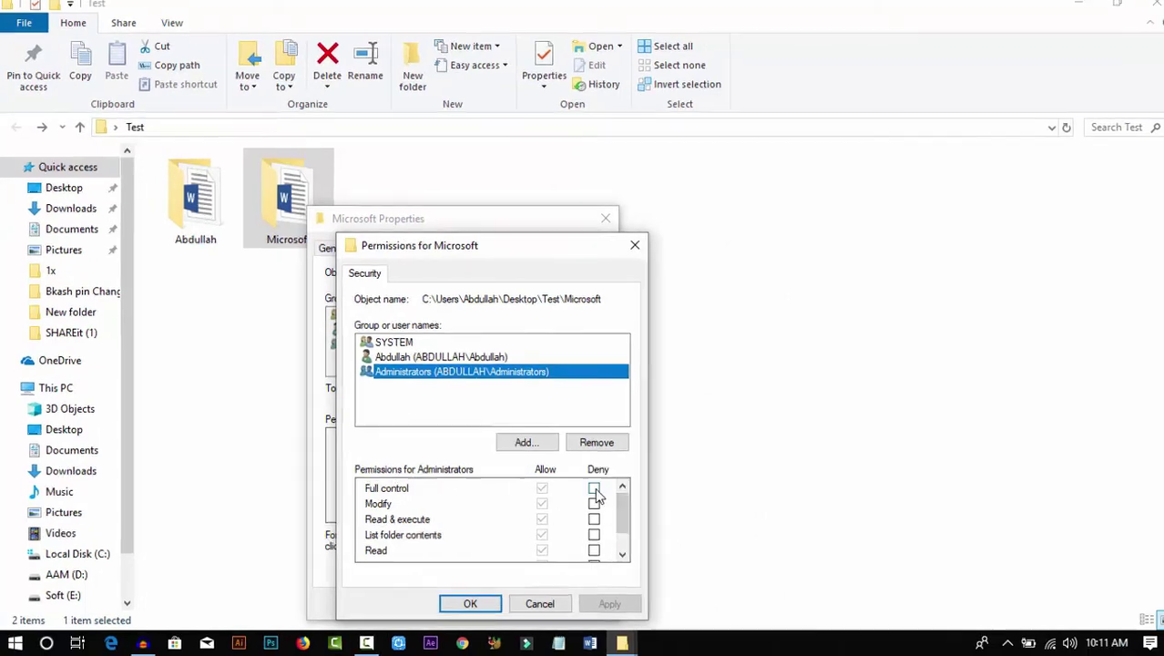
pyautogui.scroll(-1, 793, 512)
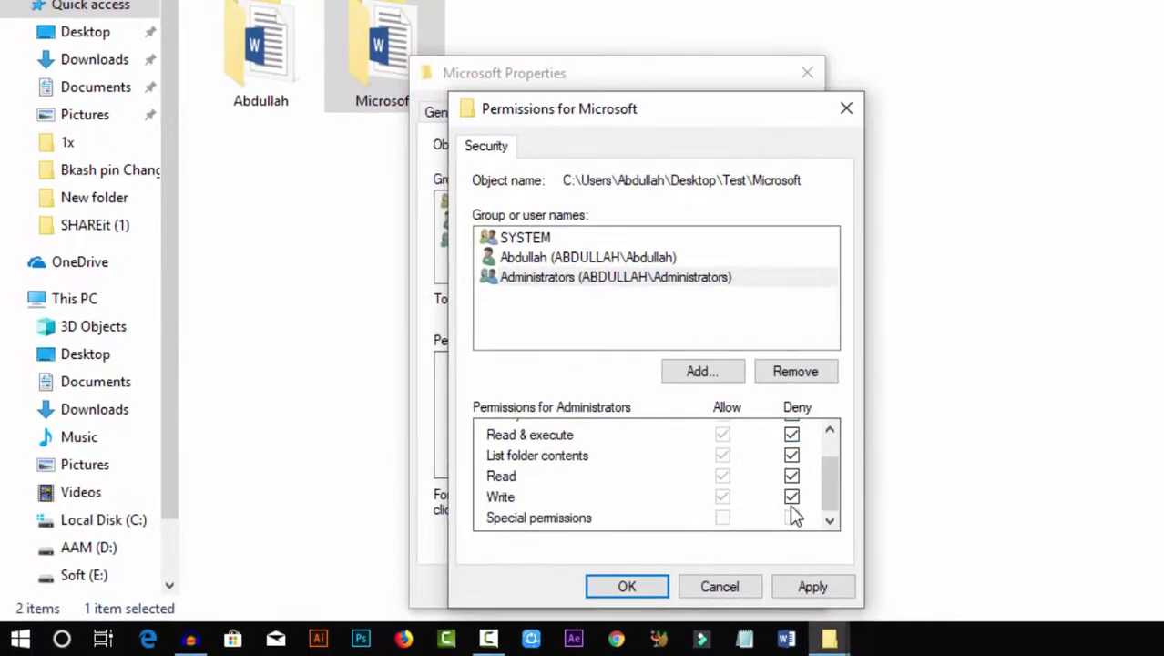
pyautogui.scroll(1, 792, 515)
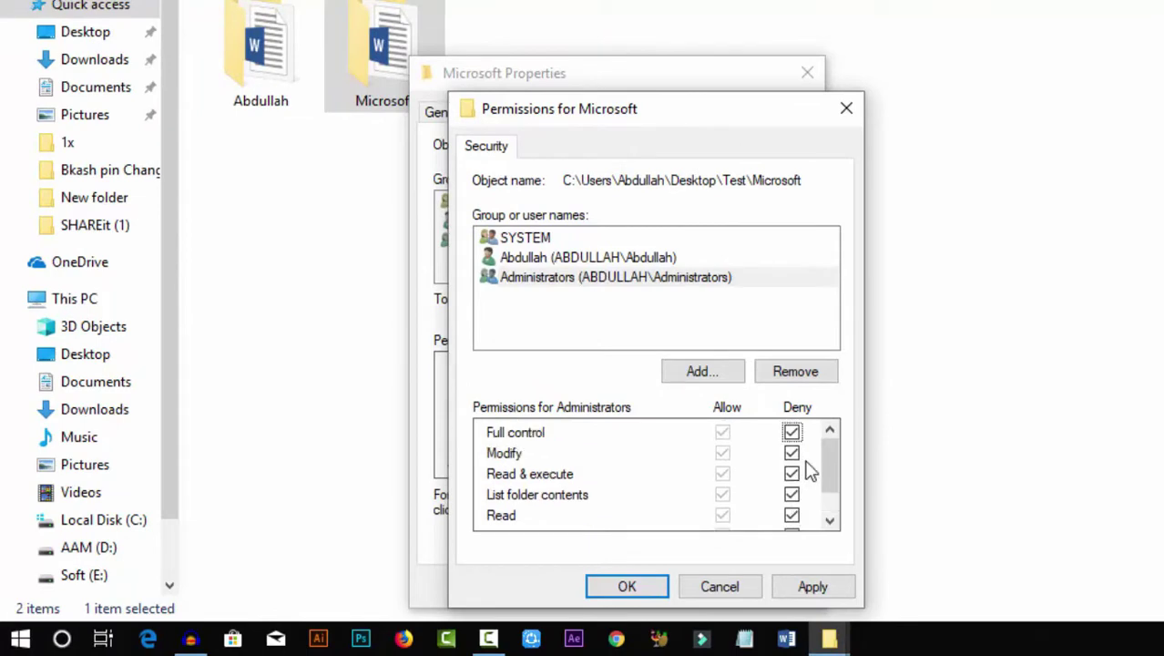
pyautogui.scroll(-1, 809, 470)
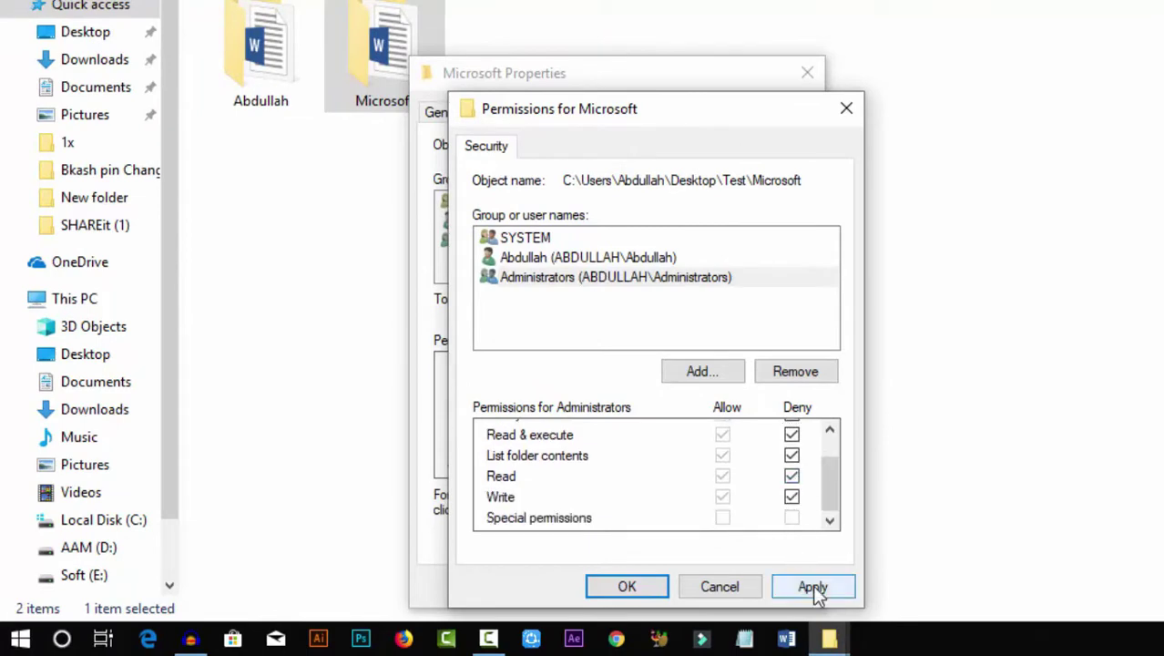
pyautogui.click(812, 584)
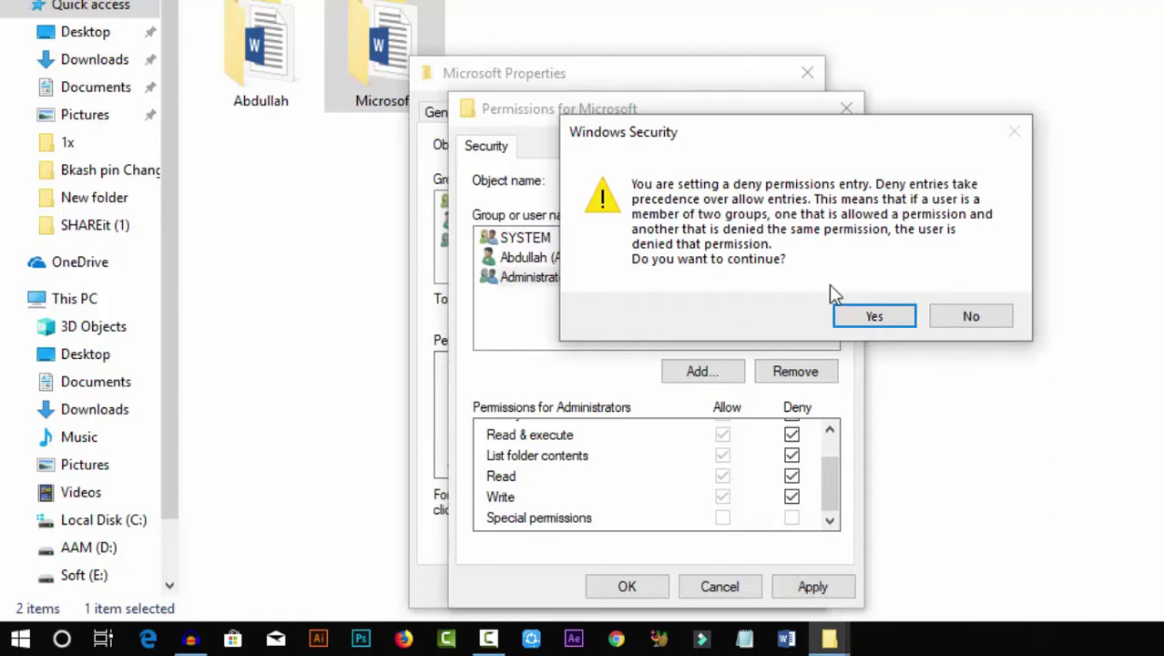
pyautogui.click(880, 315)
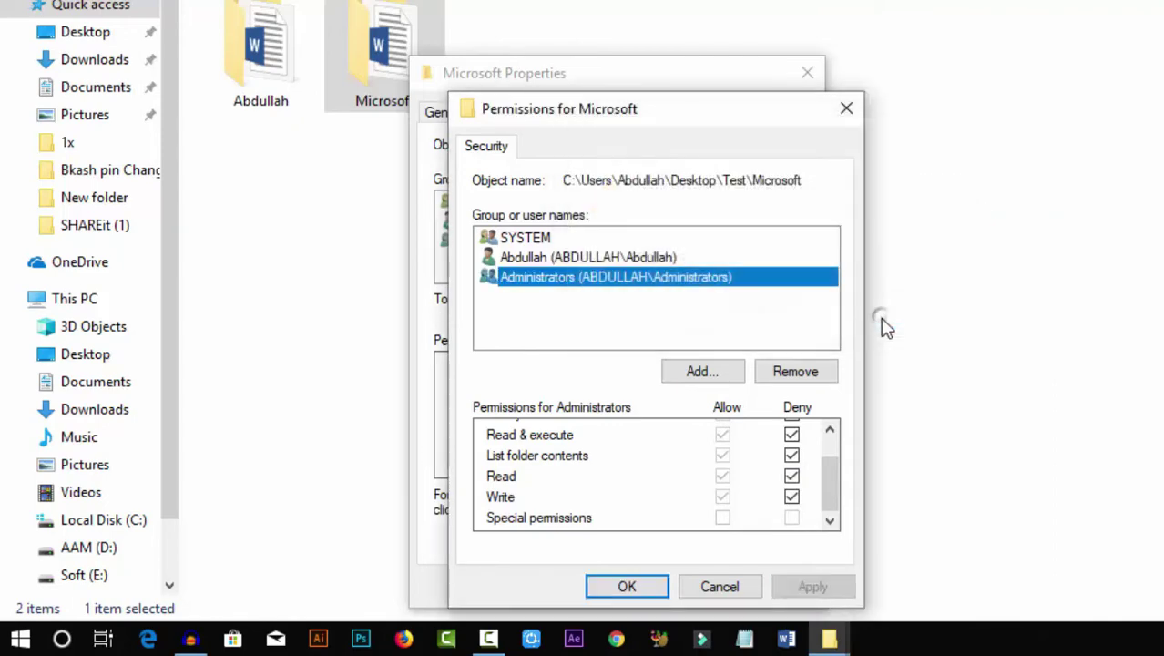
pyautogui.click(635, 591)
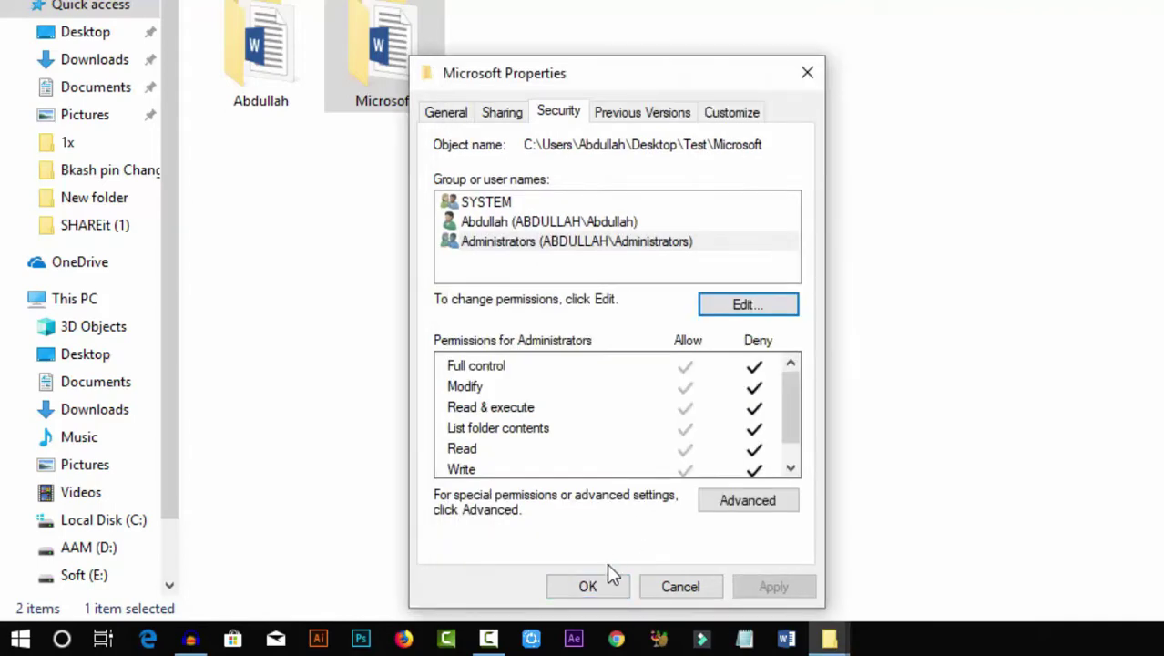
pyautogui.click(605, 583)
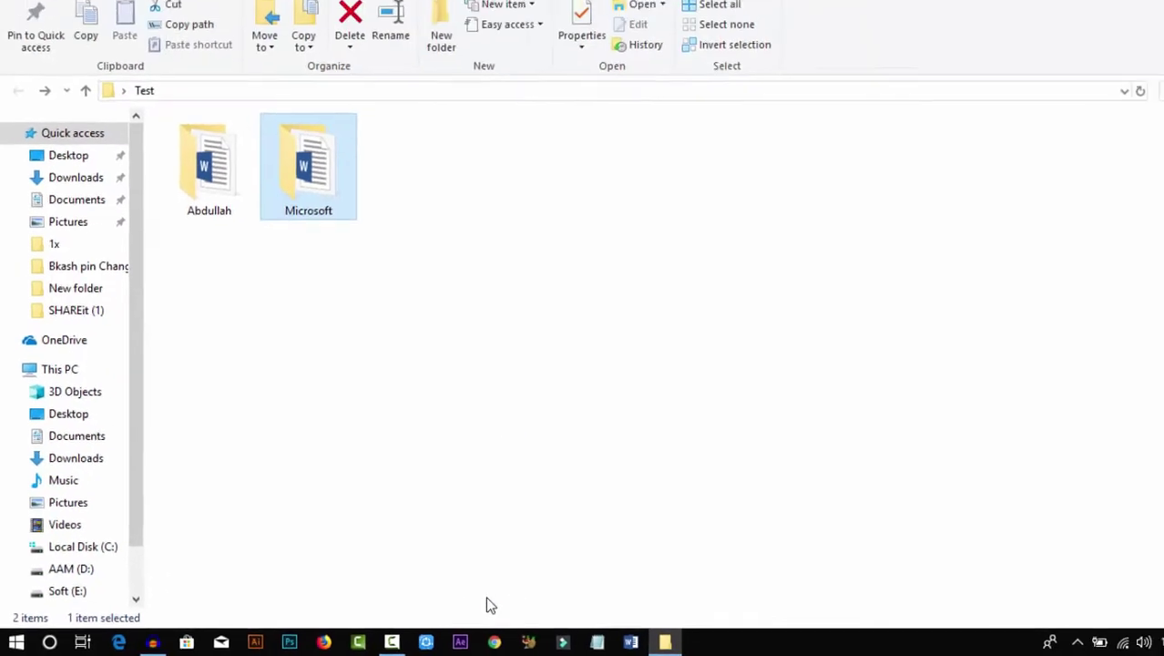
# Step: Try to open the Microsoft folder, requesting permanent access to it
pyautogui.click(379, 225)
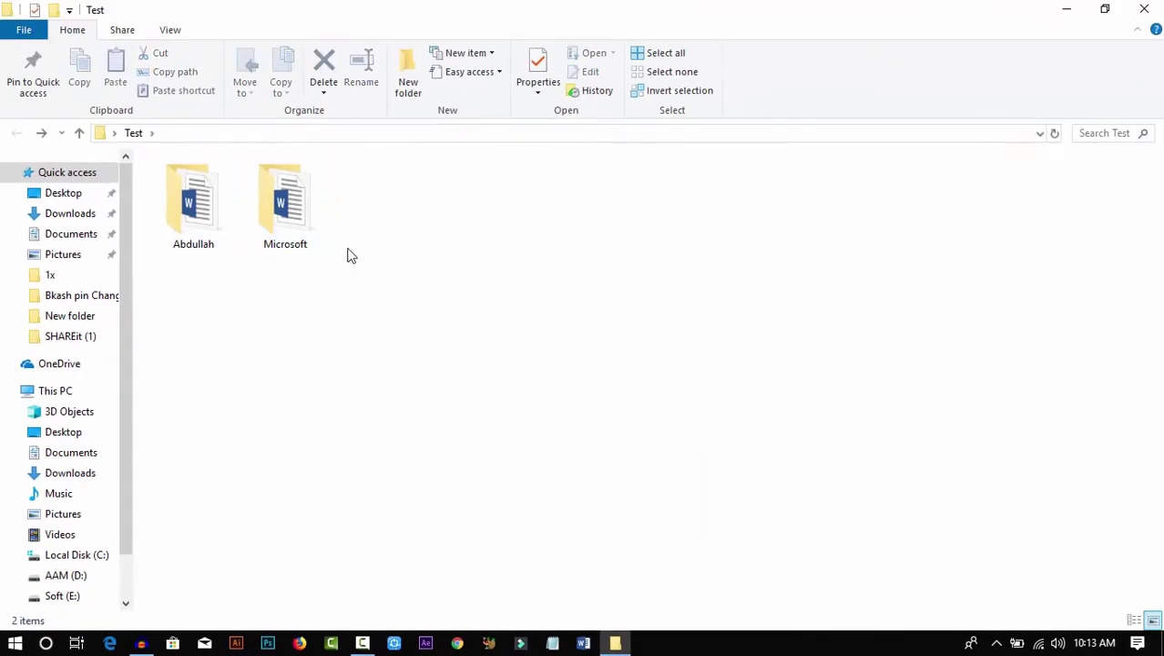
pyautogui.doubleClick(310, 222)
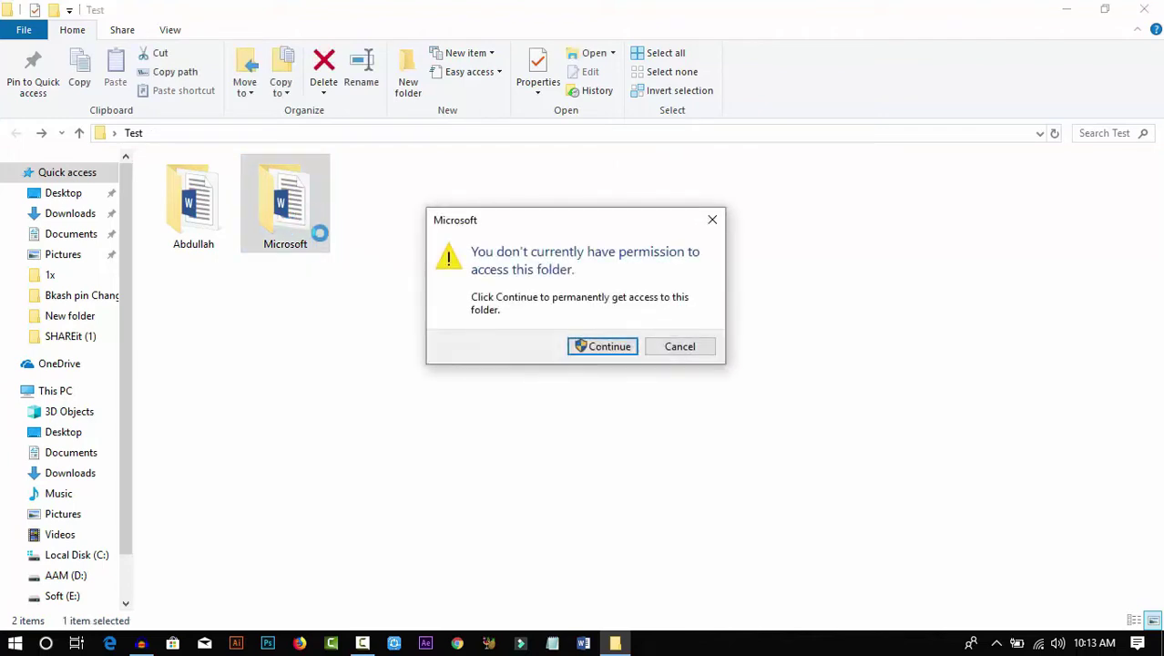
pyautogui.click(606, 350)
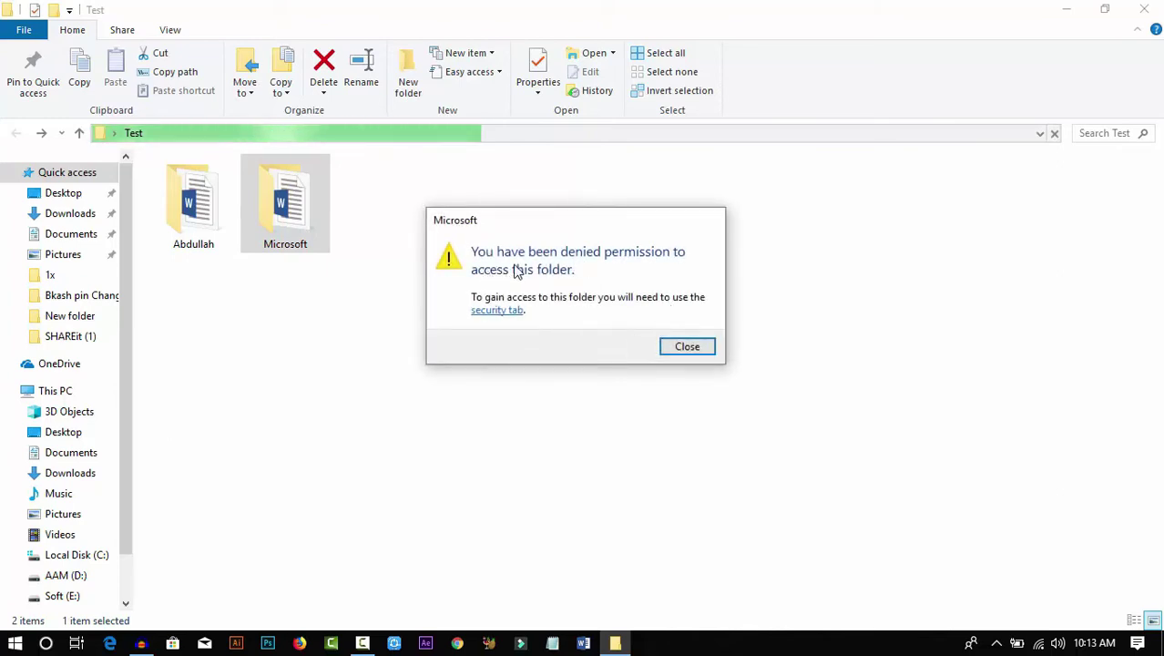
pyautogui.click(687, 347)
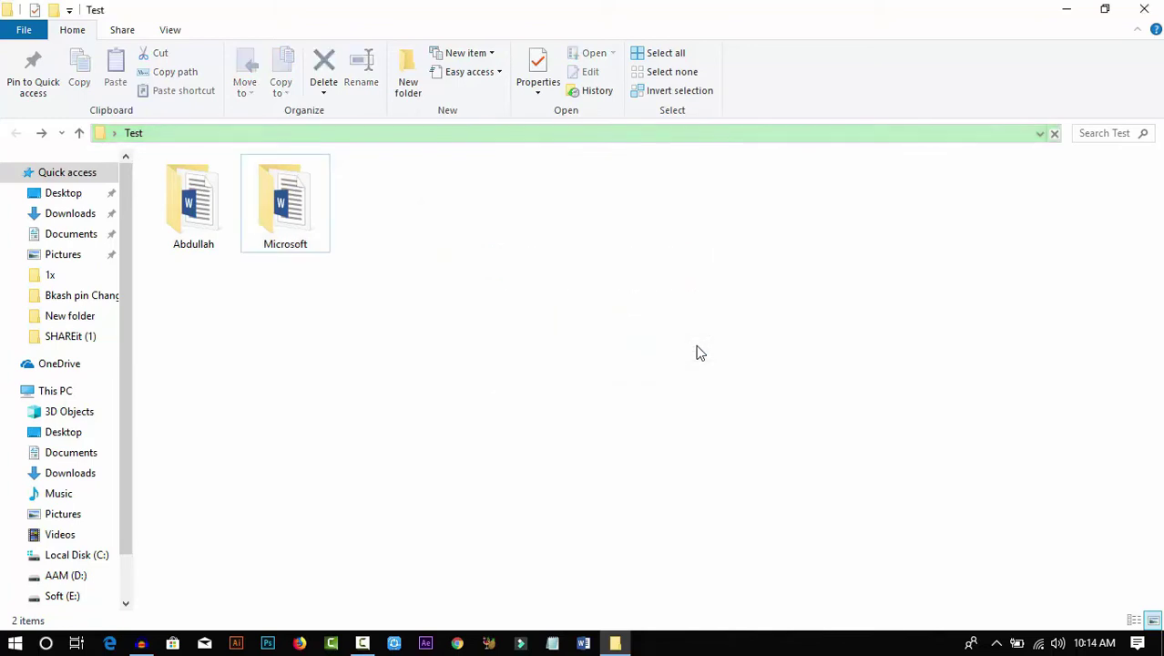
# Step: Try to rename the Microsoft folder as Microsoft File
pyautogui.rightClick(312, 229)
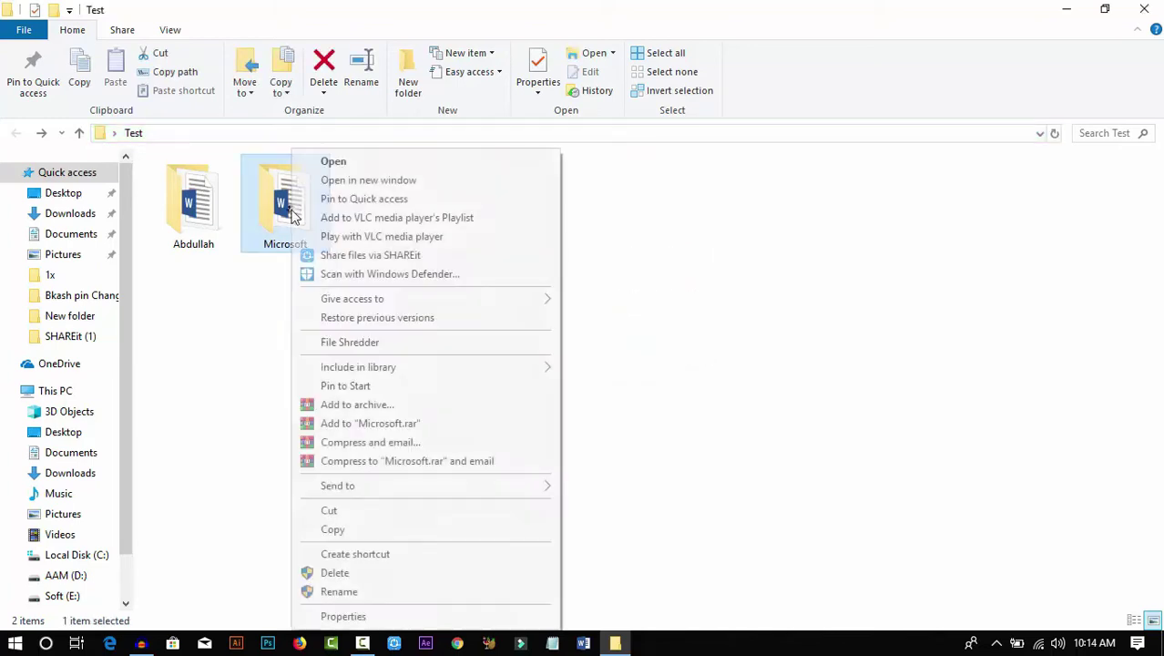
pyautogui.click(364, 594)
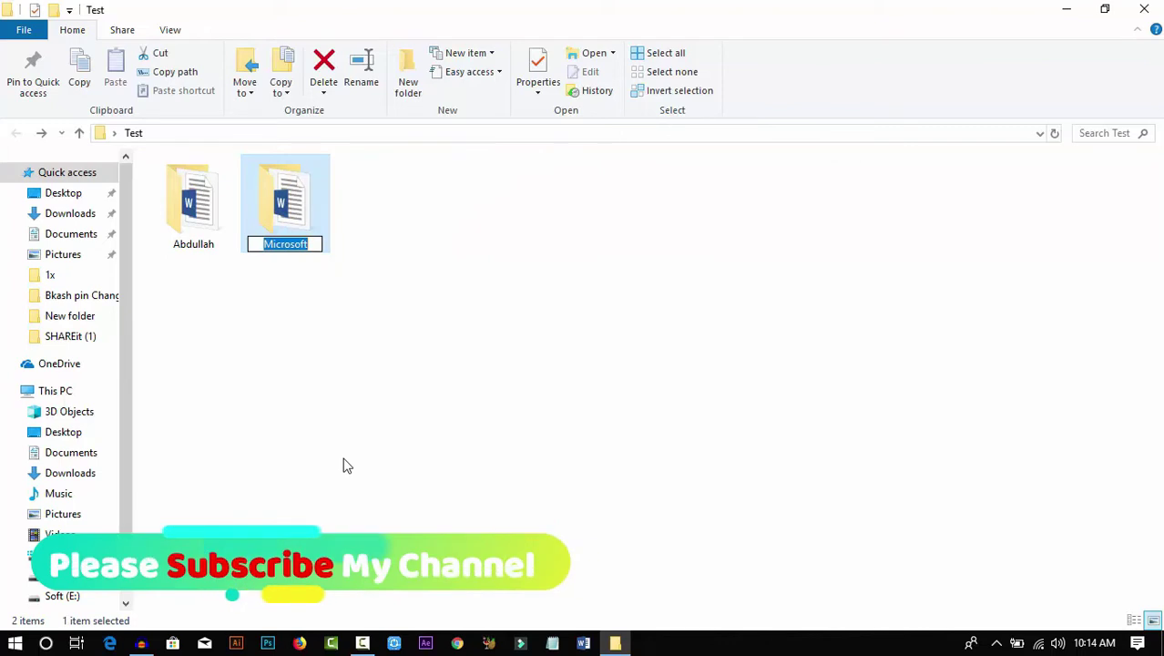
pyautogui.write('Microsoft File')
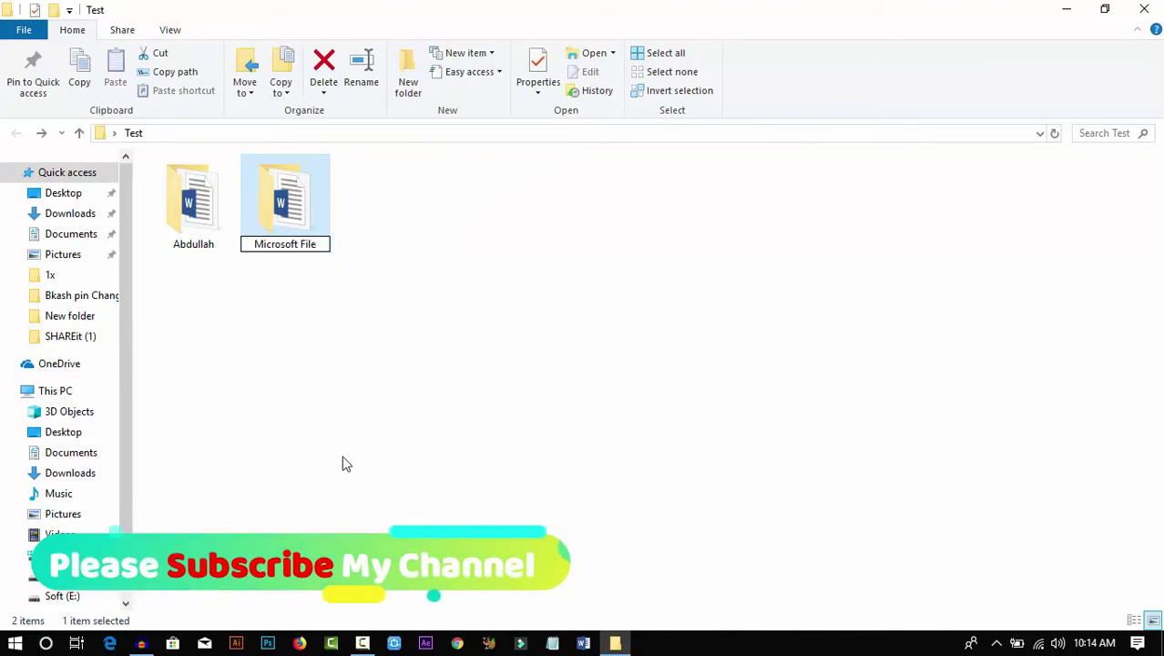
pyautogui.press('Return')
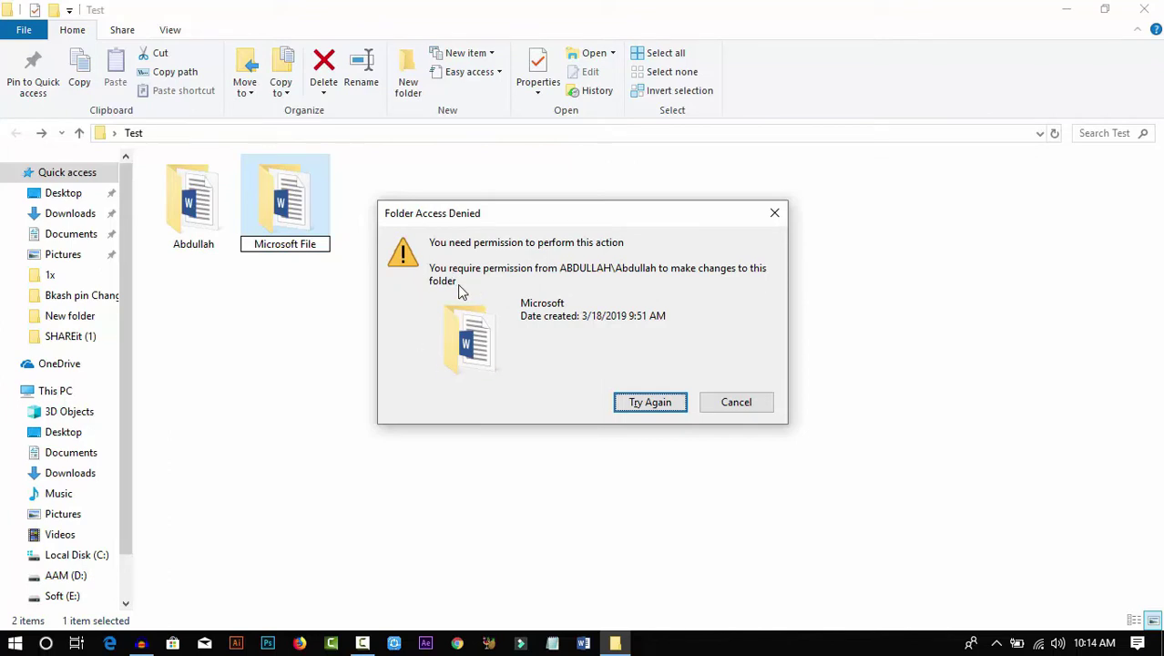
pyautogui.click(731, 407)
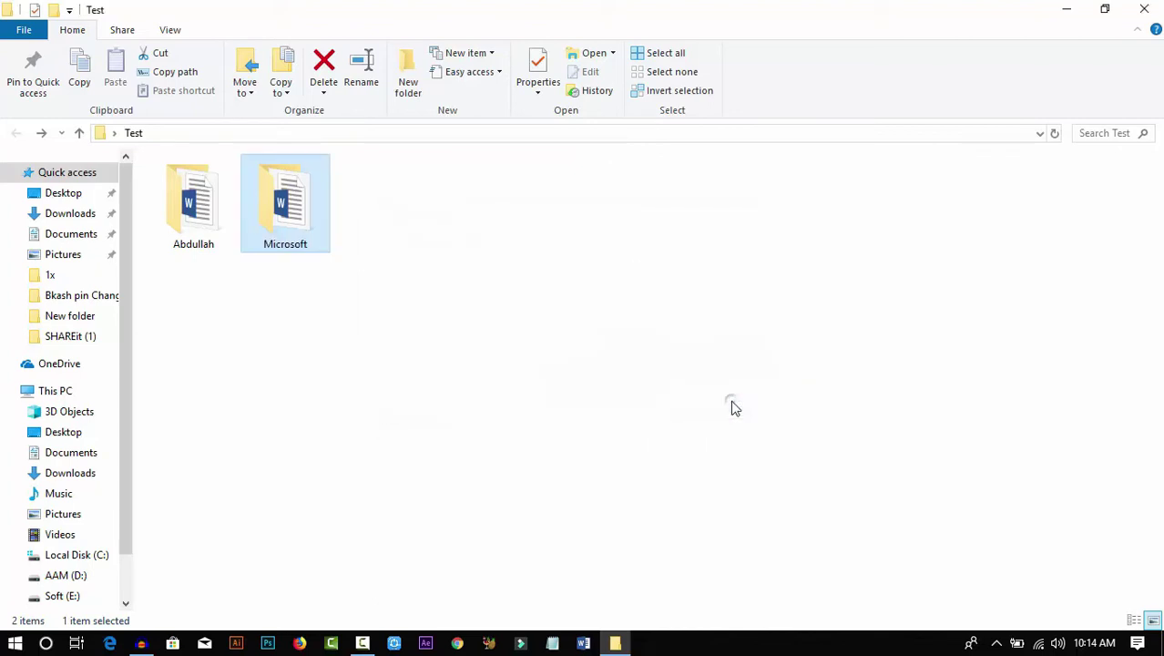
# Step: Try to delete the Microsoft folder from the Test folder
pyautogui.rightClick(301, 233)
pyautogui.click(403, 573)
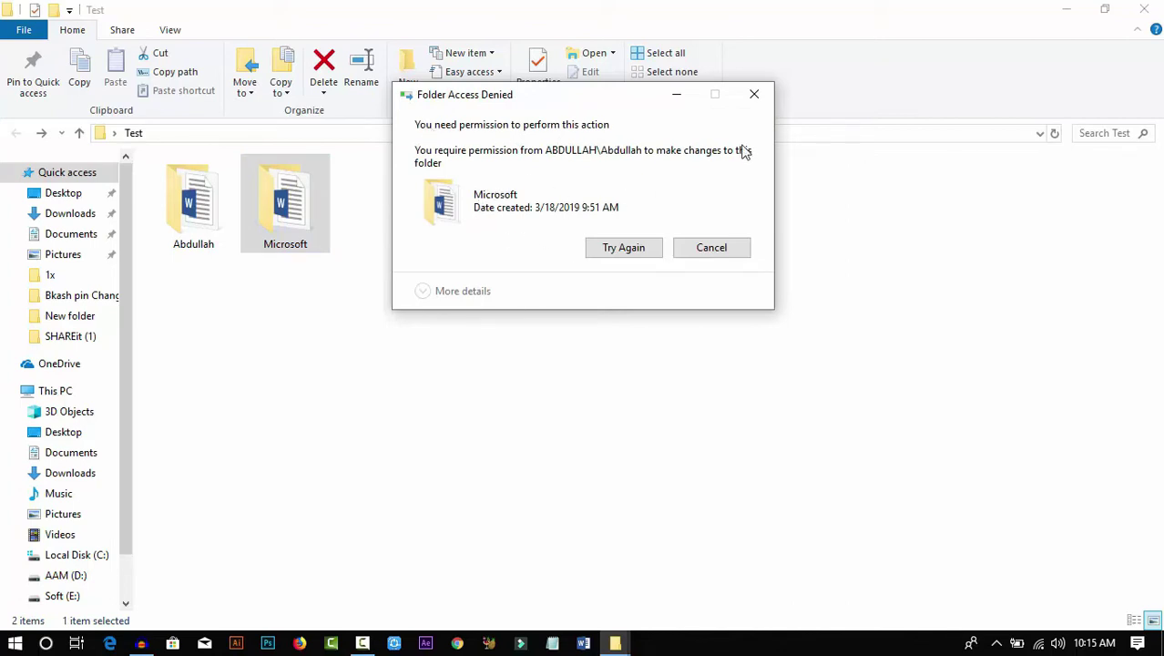
pyautogui.click(753, 95)
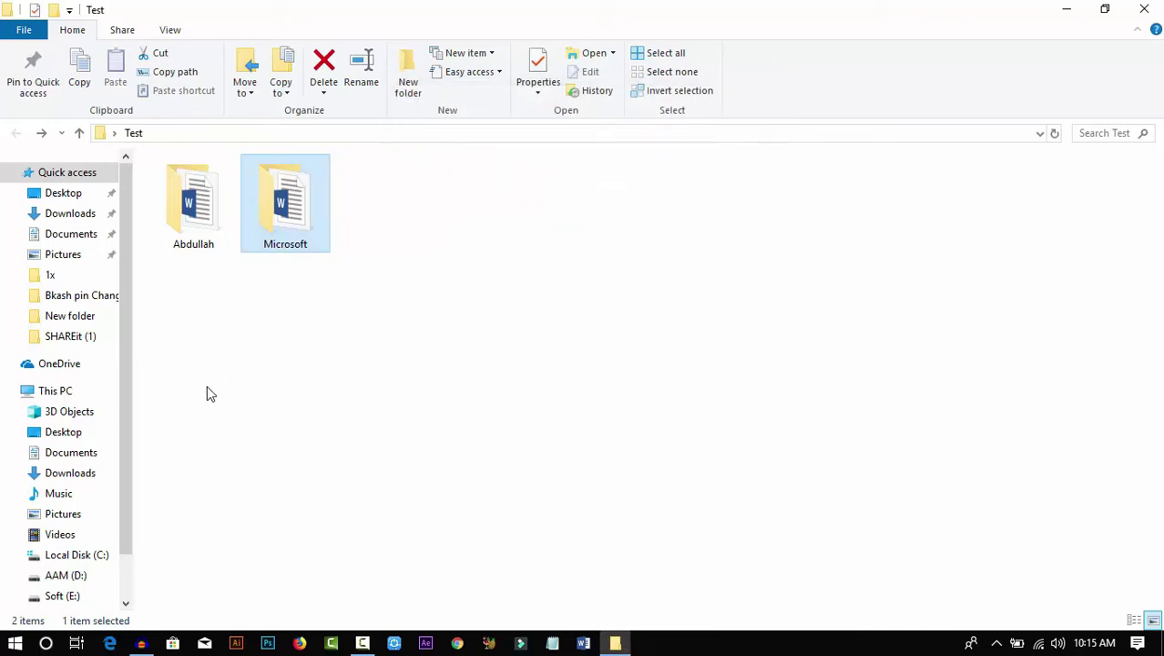
# Step: Try to open the Microsoft folder, declining the offer of permanent access
pyautogui.doubleClick(286, 211)
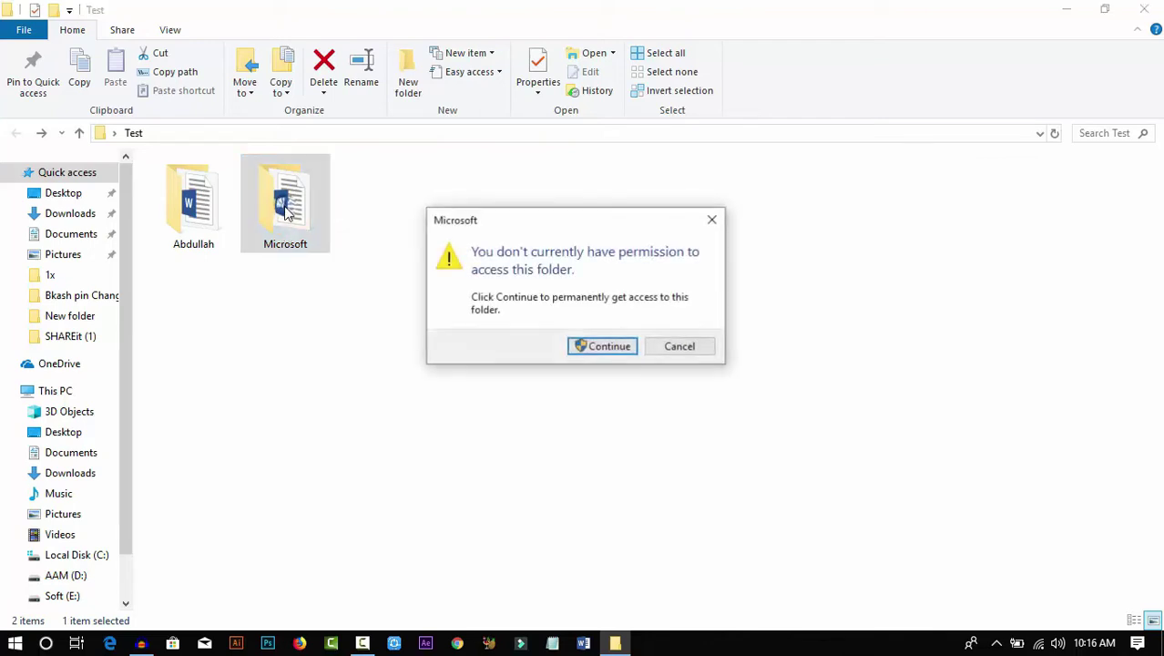
pyautogui.click(671, 346)
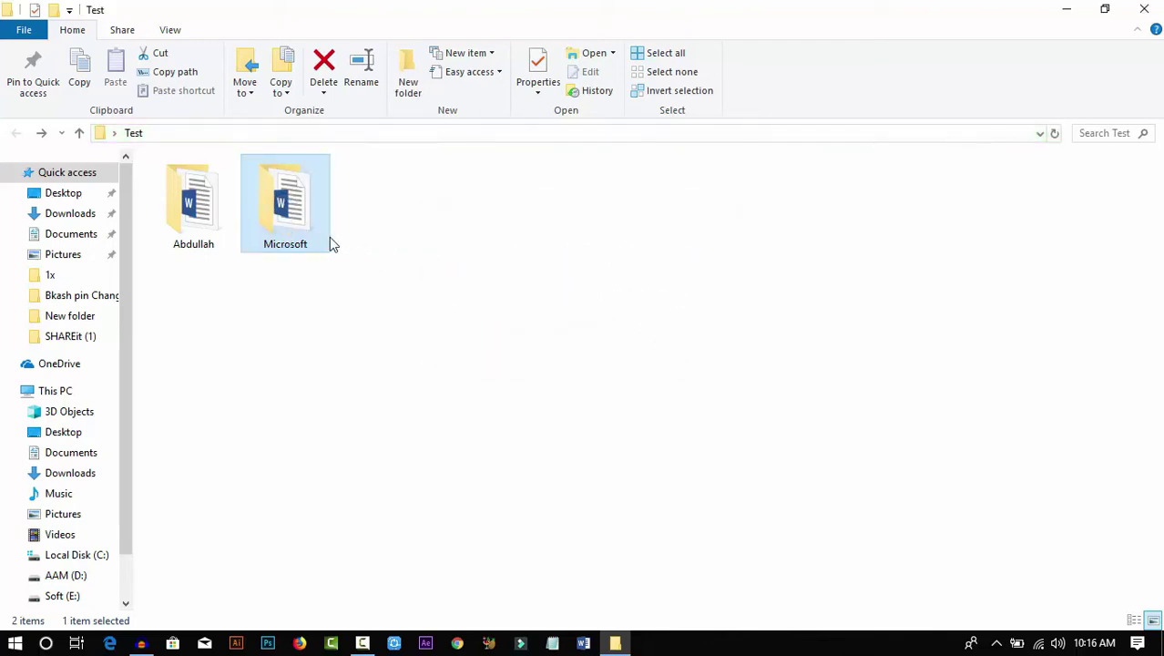
# Step: Open the Microsoft folder's security permissions for editing and select the Administrators group
pyautogui.rightClick(293, 231)
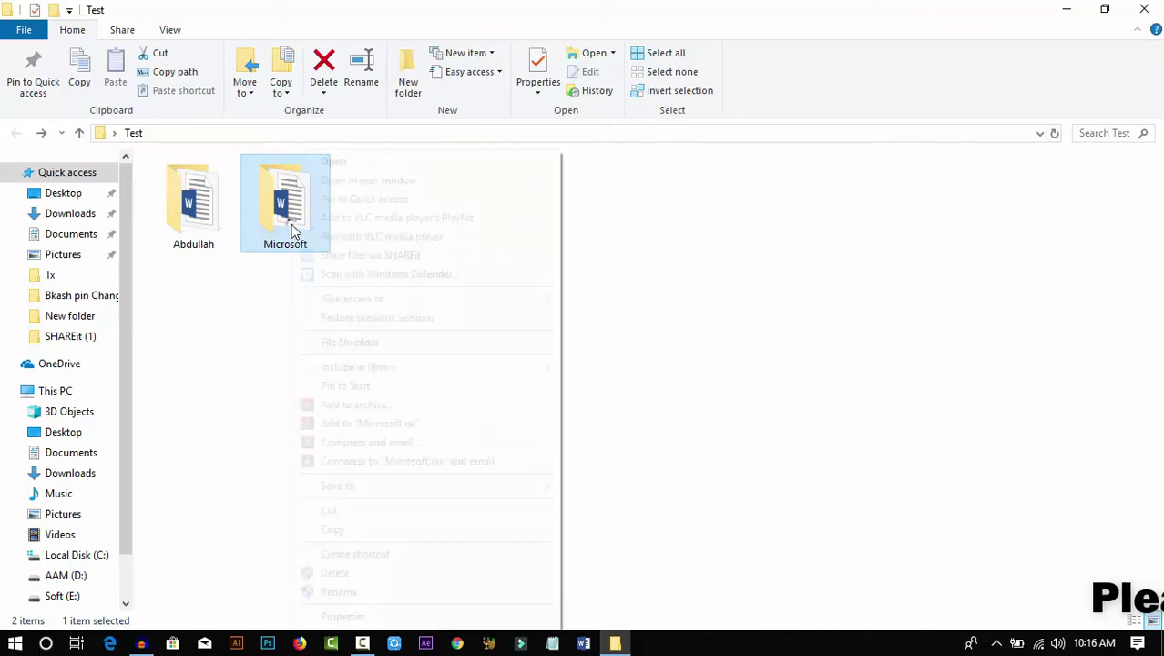
pyautogui.click(366, 618)
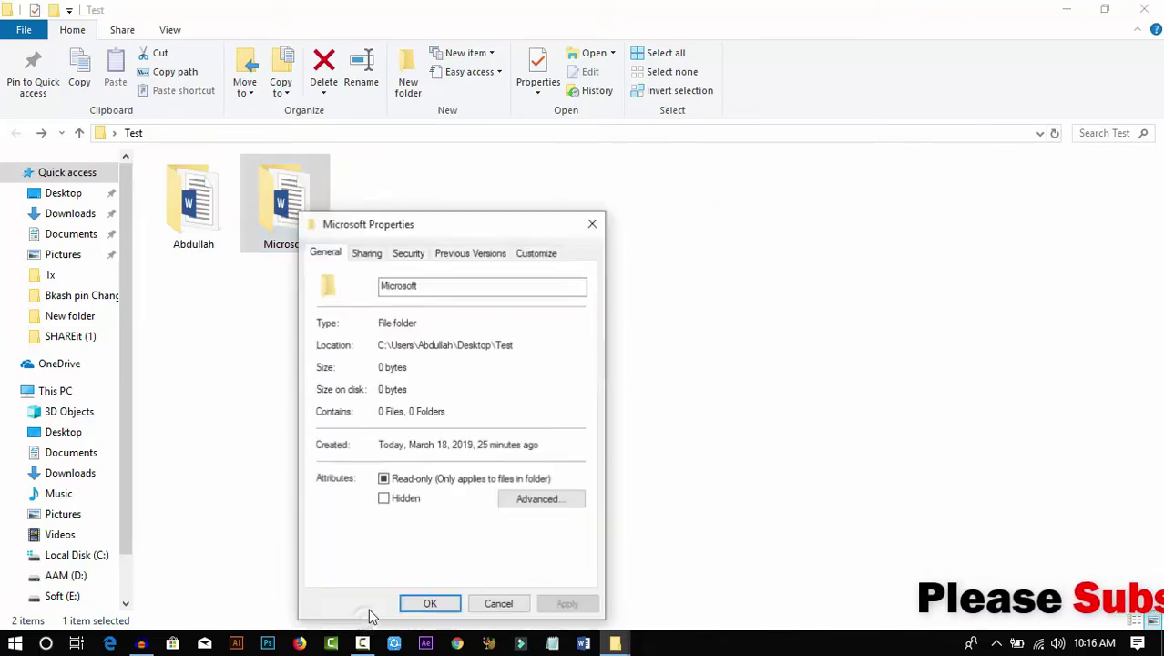
pyautogui.click(410, 253)
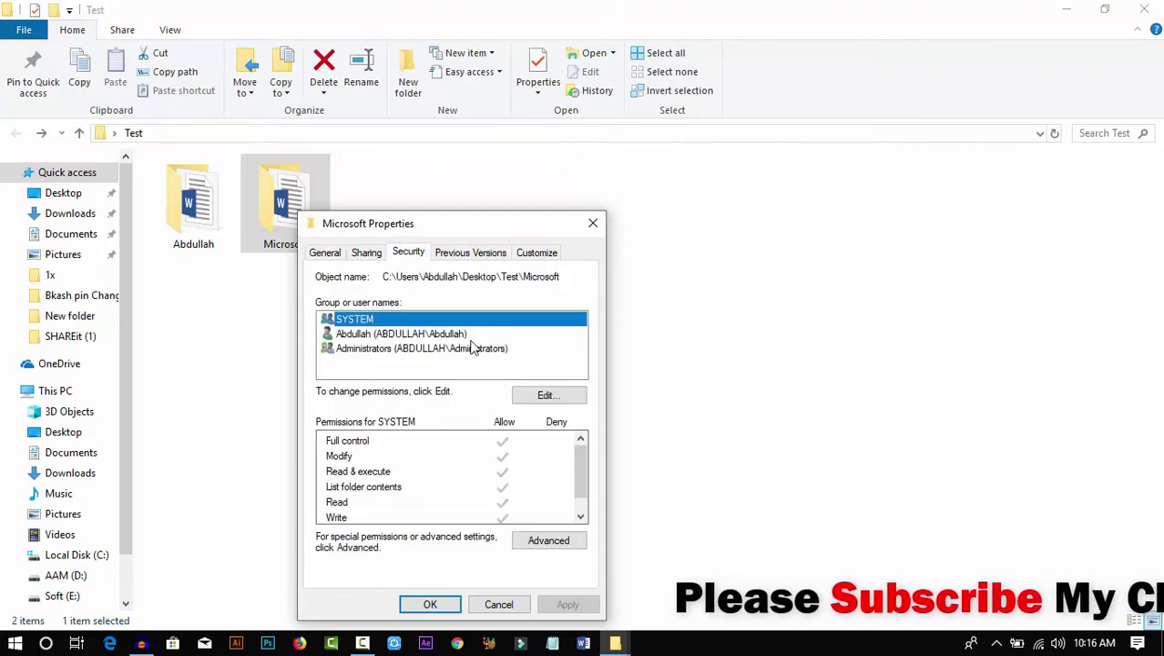
pyautogui.click(383, 351)
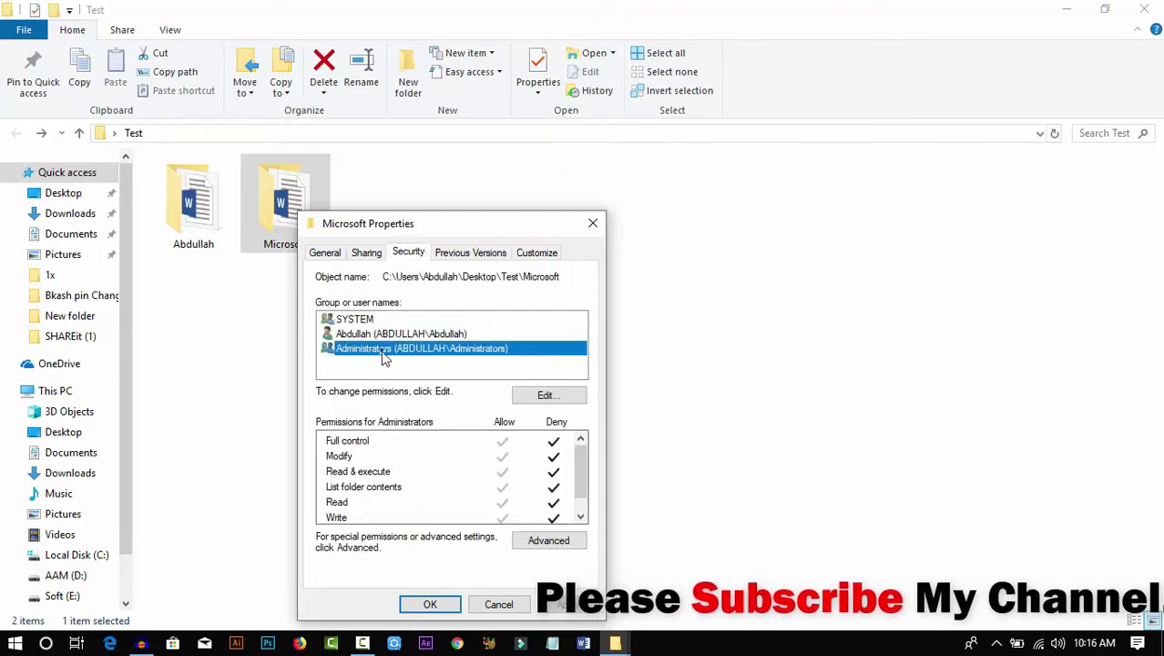
pyautogui.click(548, 396)
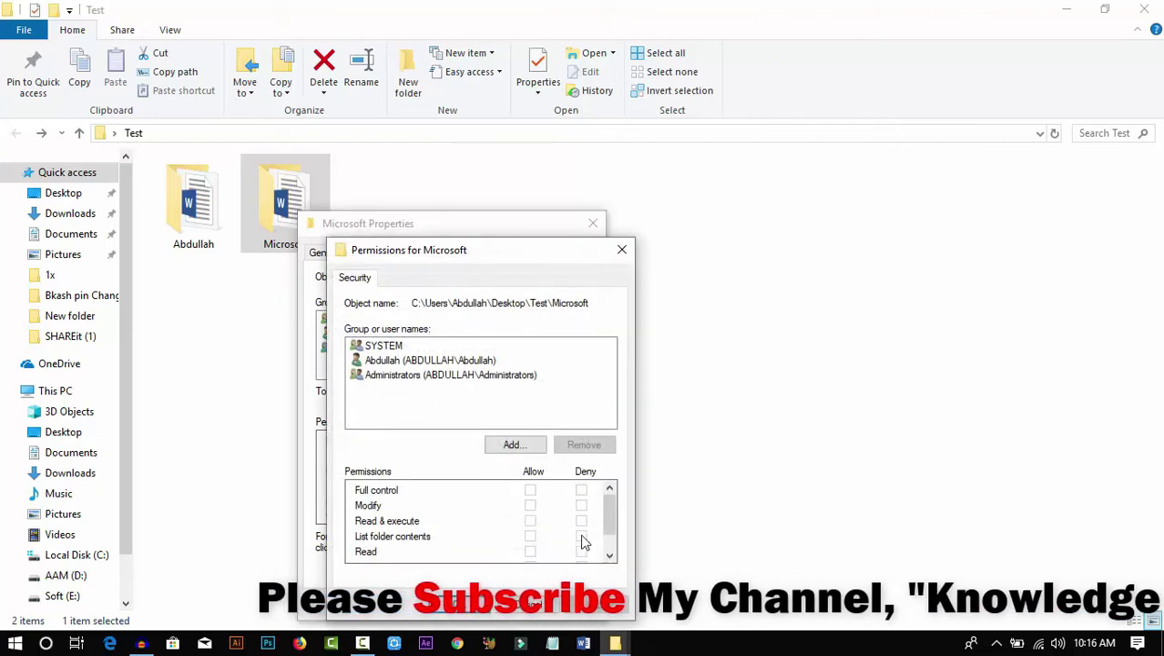
pyautogui.click(394, 377)
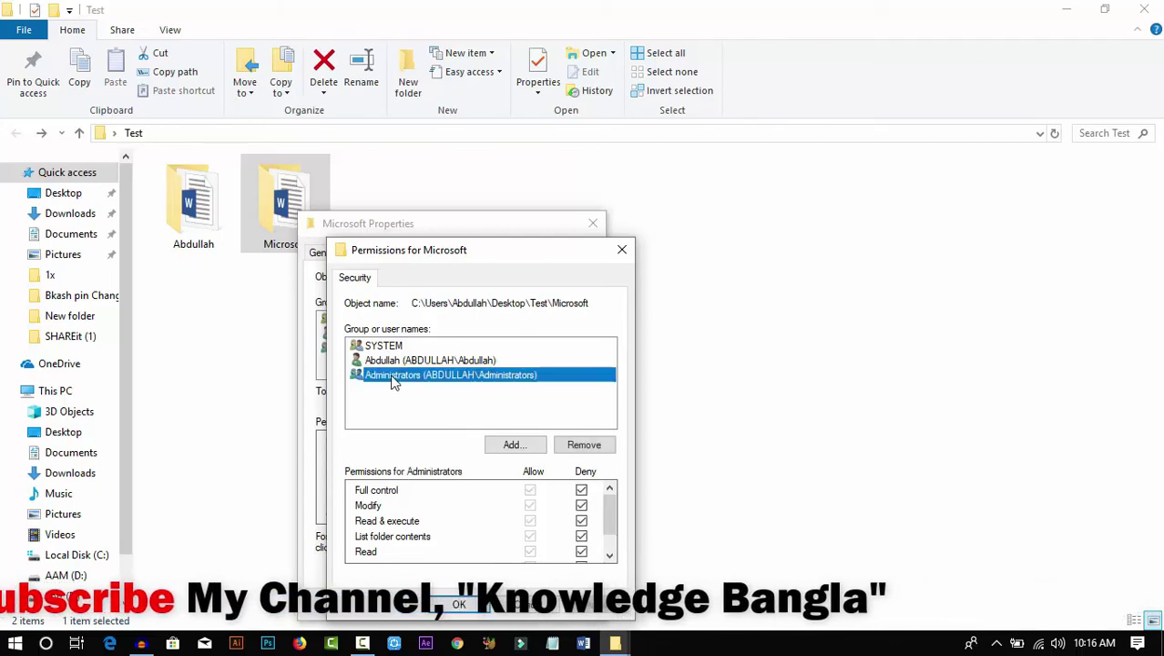
# Step: Clear Deny for Administrators on Full control, Modify, Read & execute, List folder contents, Read and Write, apply the change and close the folder's properties
pyautogui.click(581, 490)
pyautogui.click(581, 505)
pyautogui.click(581, 520)
pyautogui.click(581, 536)
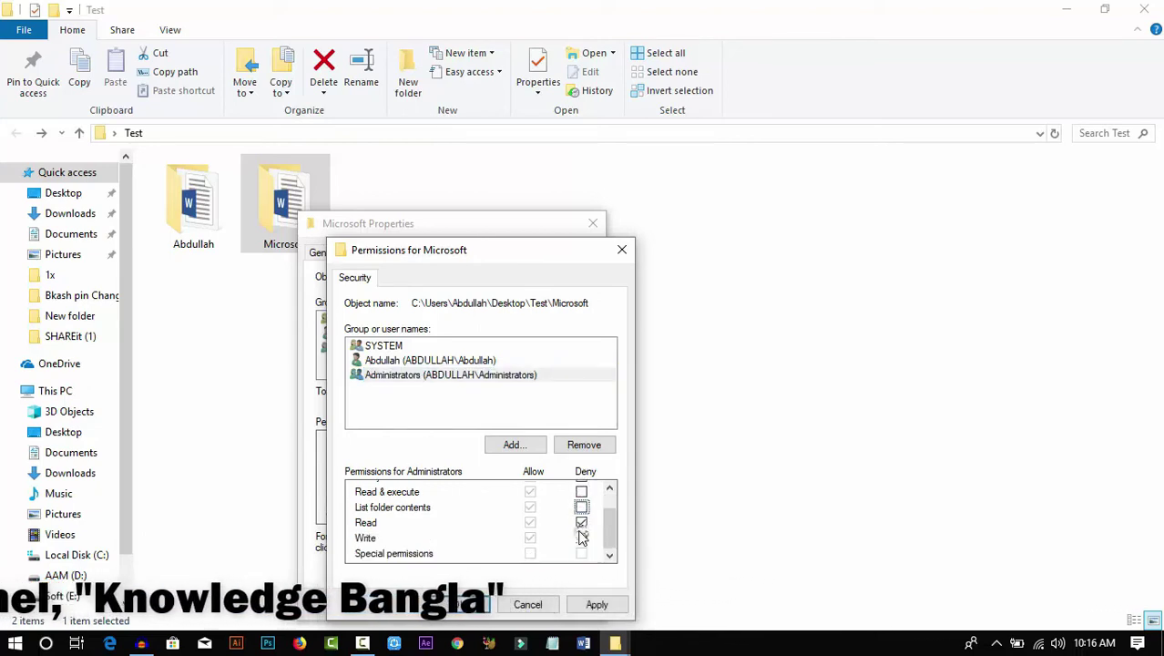
pyautogui.click(581, 524)
pyautogui.click(581, 537)
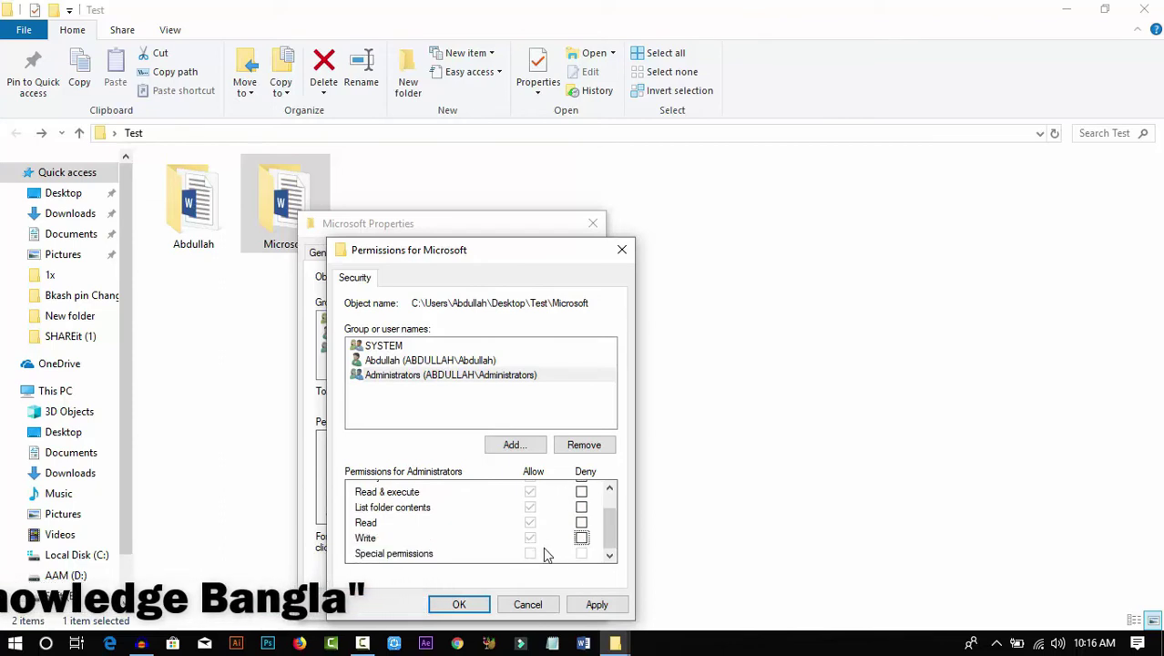
pyautogui.click(598, 607)
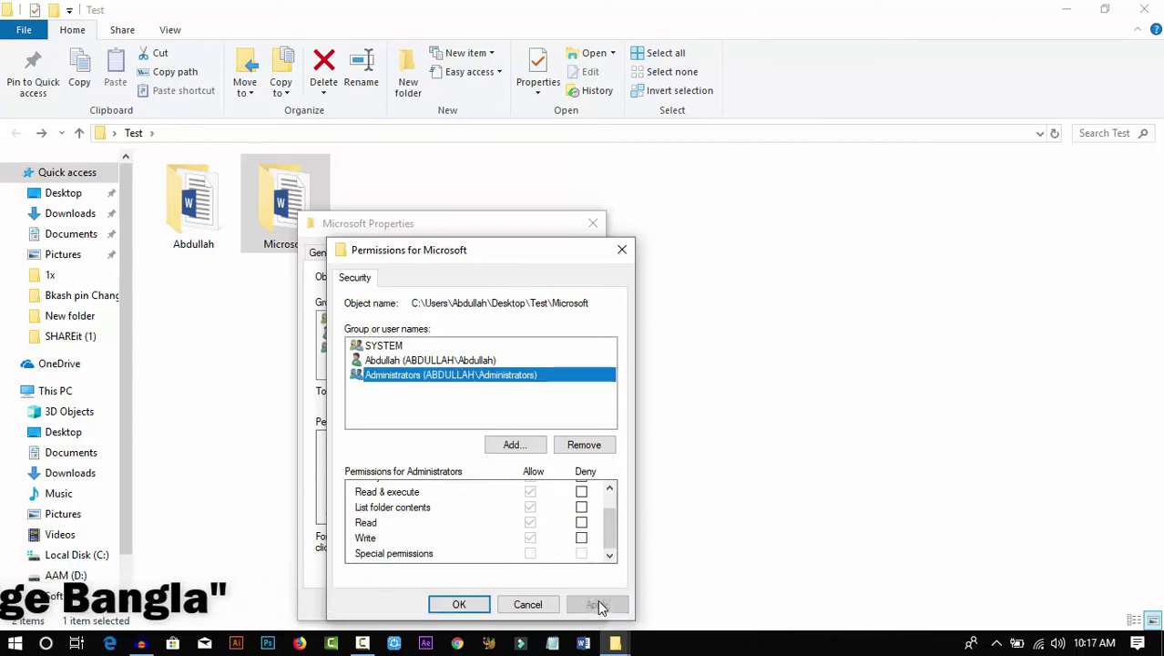
pyautogui.click(459, 604)
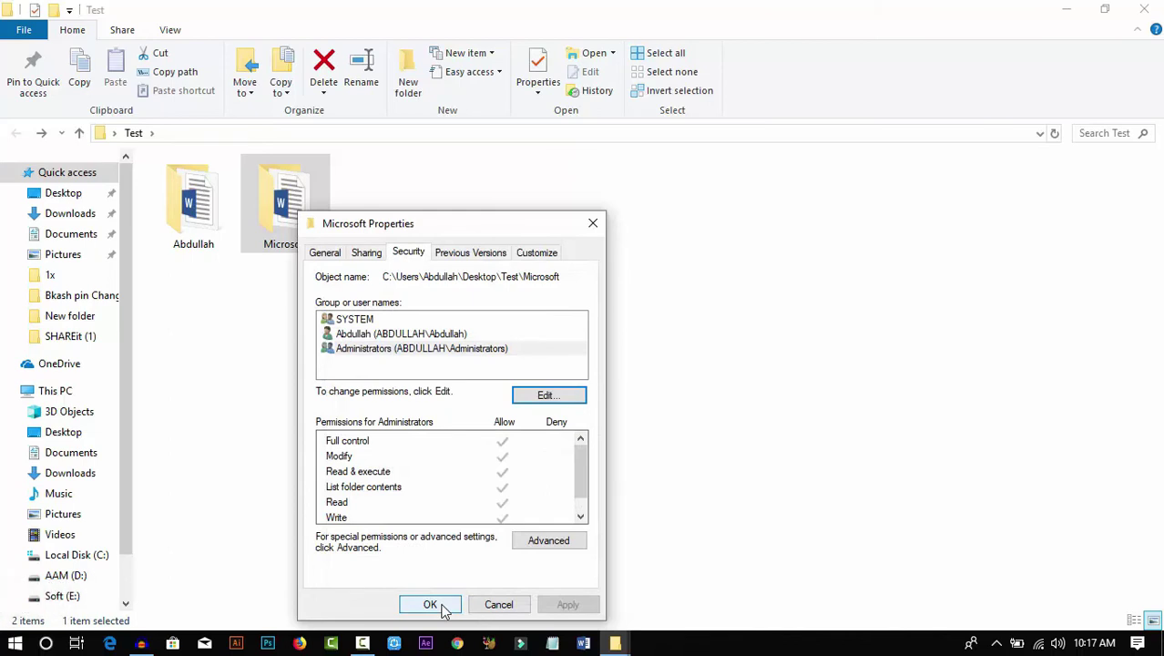
pyautogui.click(441, 605)
# Step: Open Hello Friends.docx from the Microsoft folder in Word, minimize the document and return to the Test folder
pyautogui.doubleClick(299, 219)
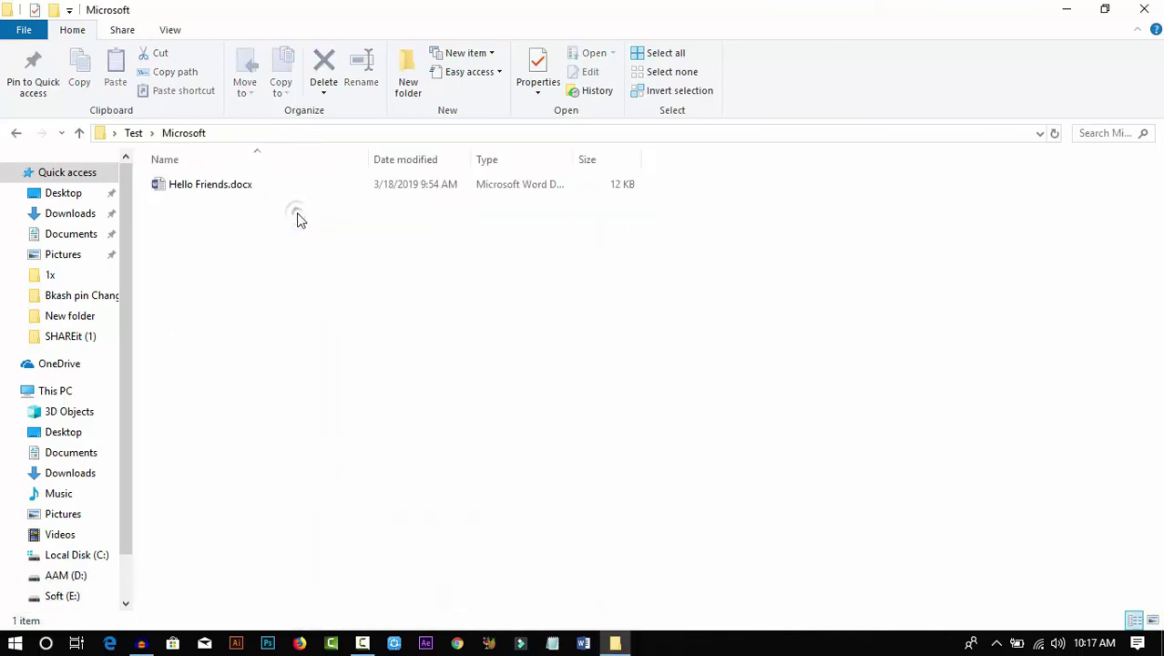
pyautogui.doubleClick(249, 188)
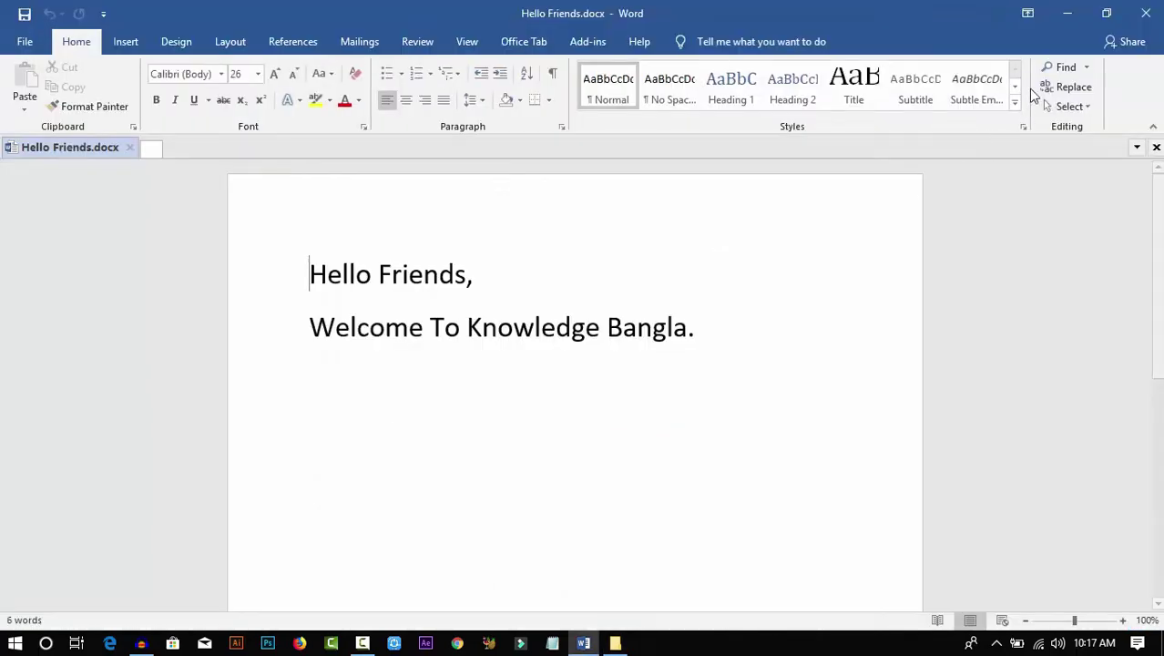
pyautogui.click(1067, 18)
pyautogui.click(18, 134)
# Step: Rename the Microsoft folder as Microsoft File
pyautogui.rightClick(291, 229)
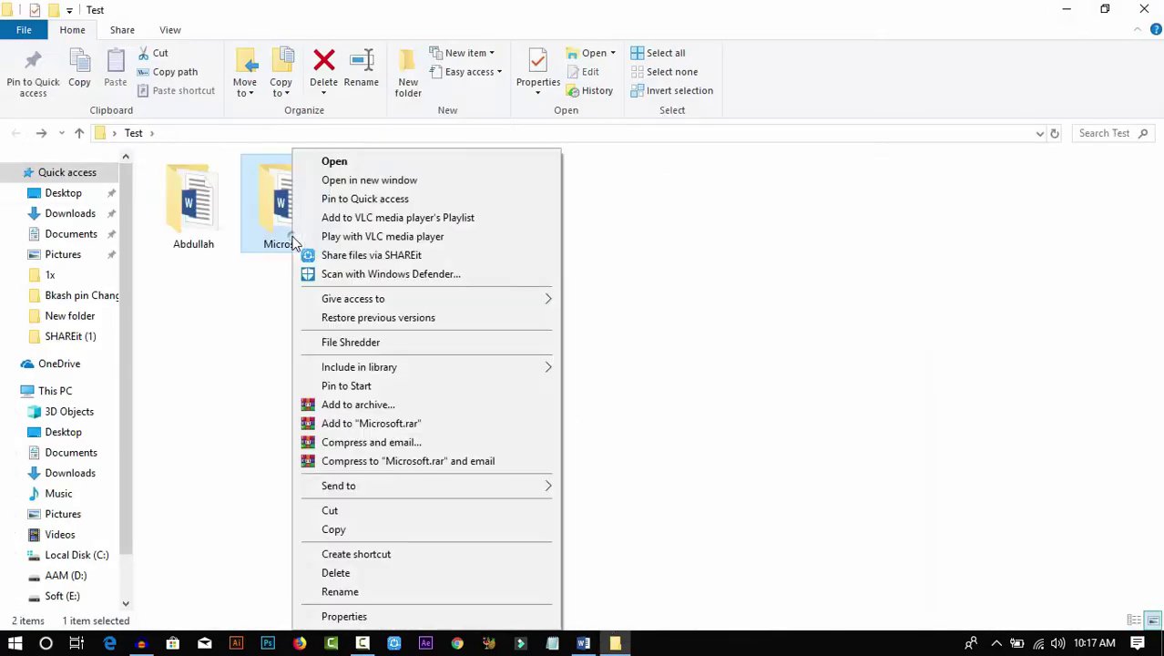
pyautogui.click(419, 592)
pyautogui.write('Microsoft File')
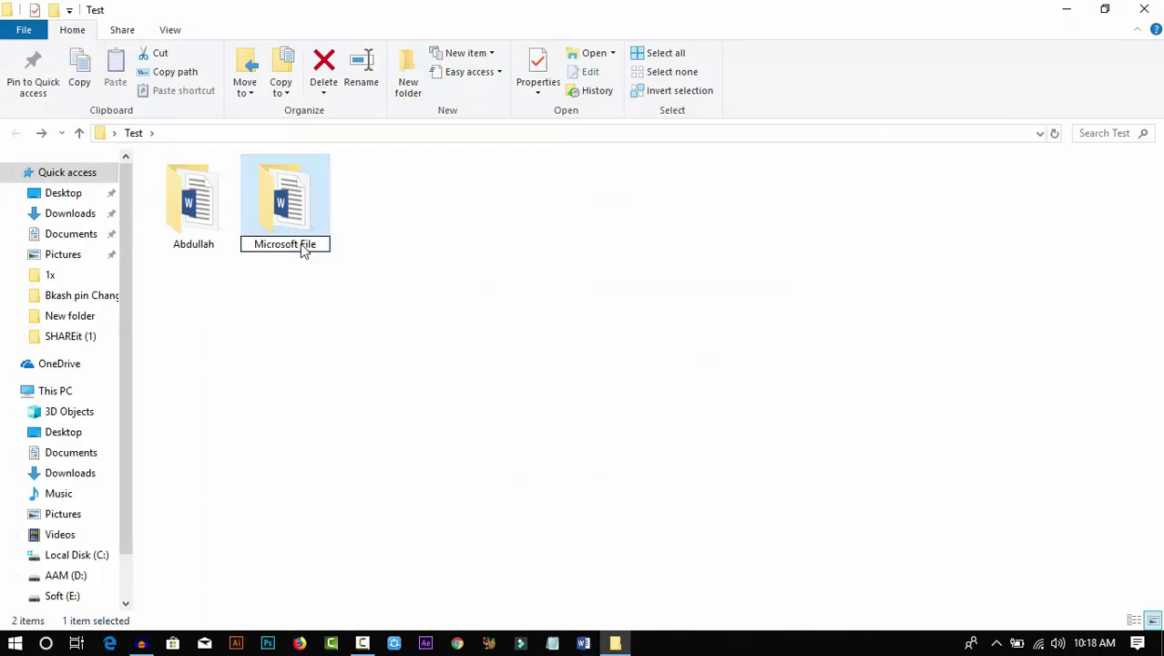
pyautogui.click(373, 232)
# Step: Delete the Microsoft File folder from the Test folder
pyautogui.rightClick(269, 217)
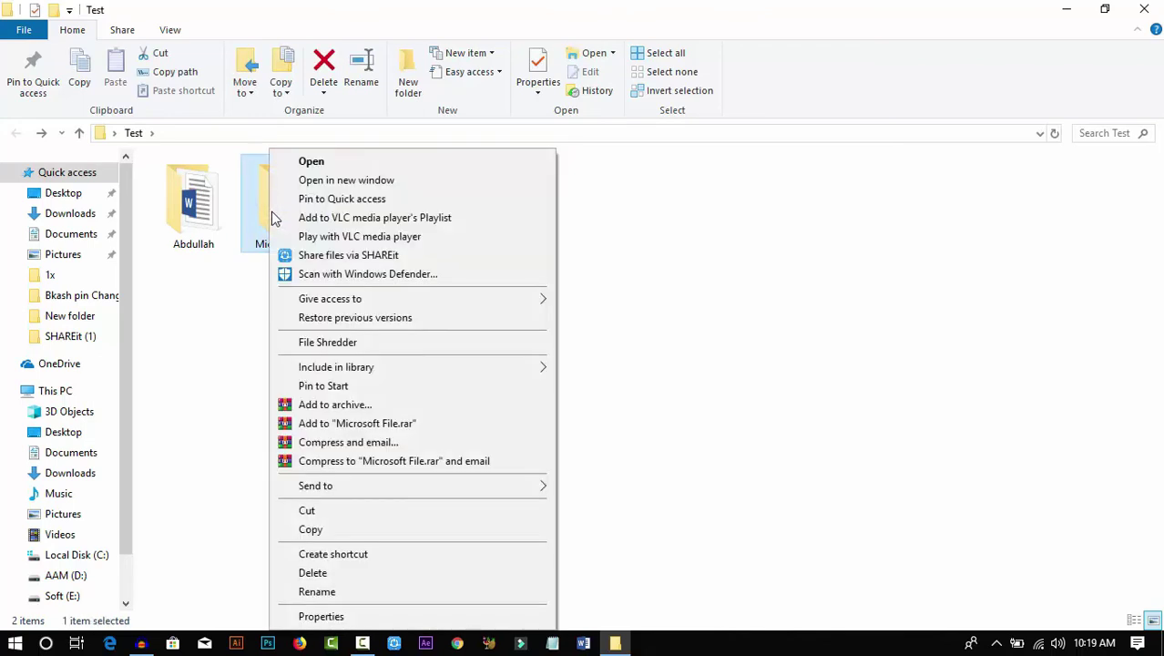
pyautogui.click(339, 574)
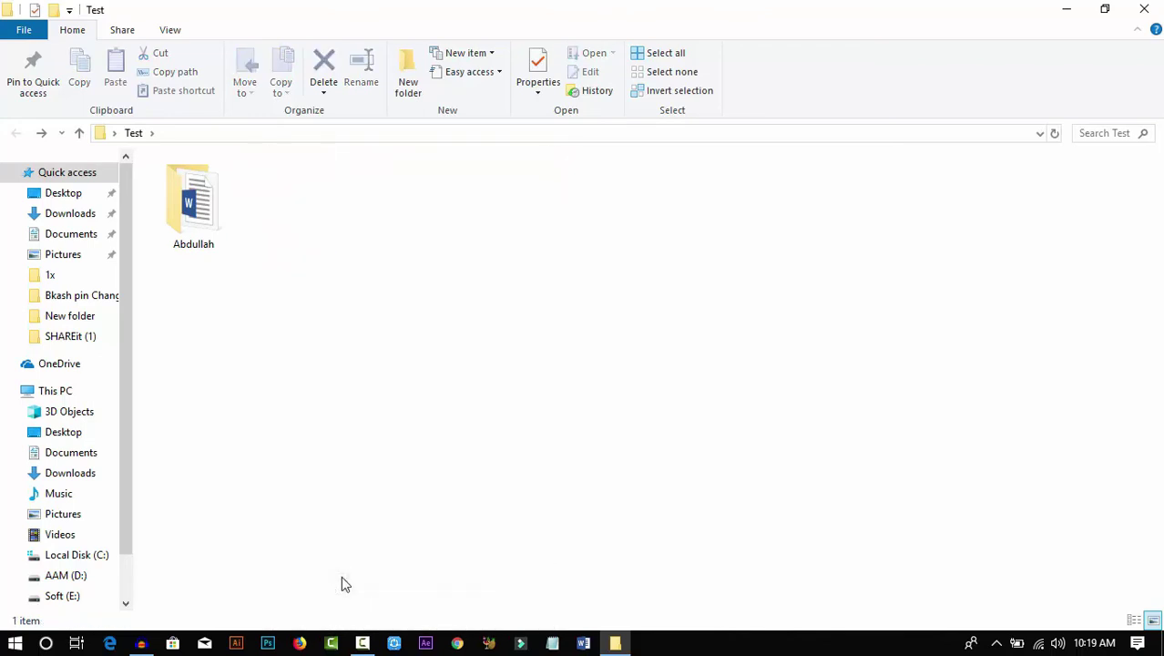